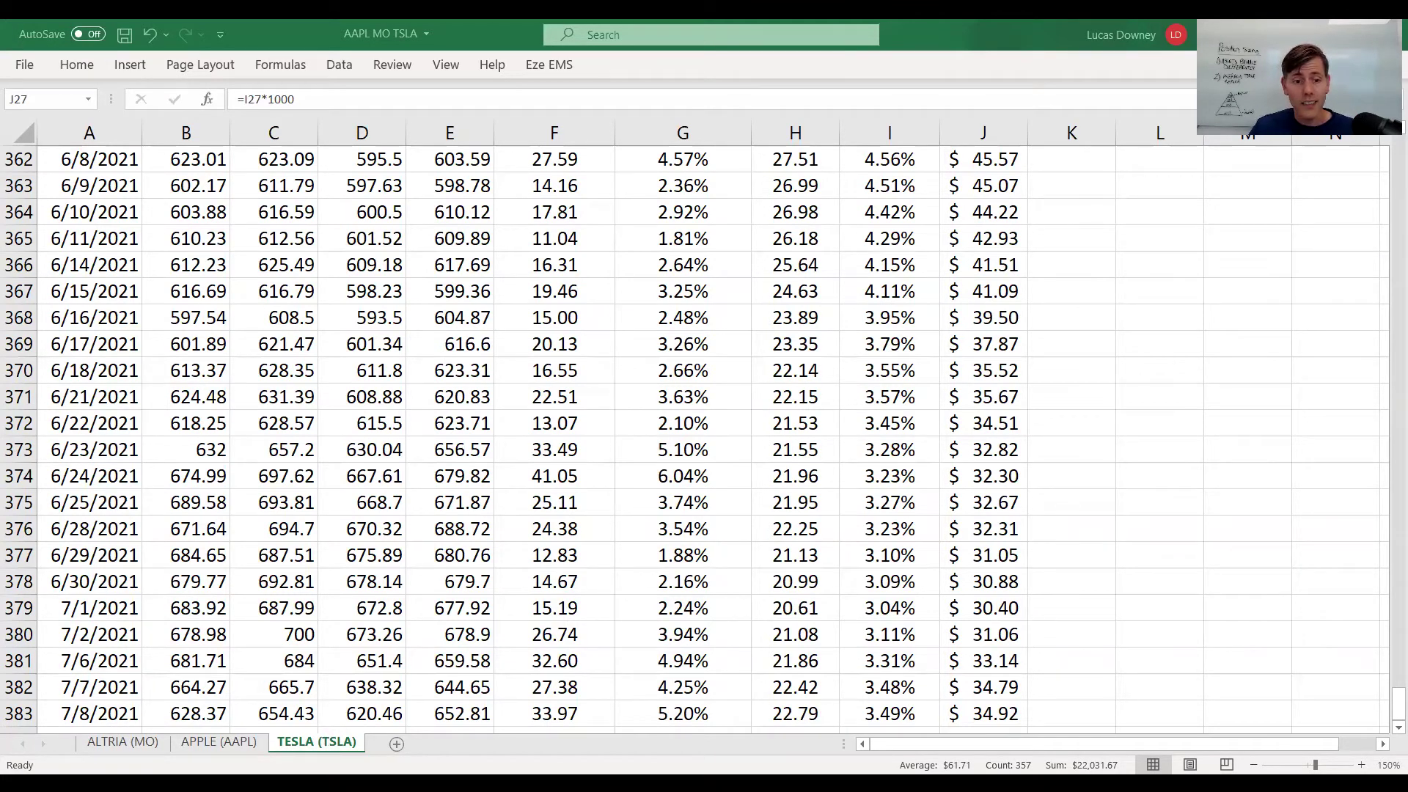
Switch to the APPLE (AAPL) sheet
left_click(240, 746)
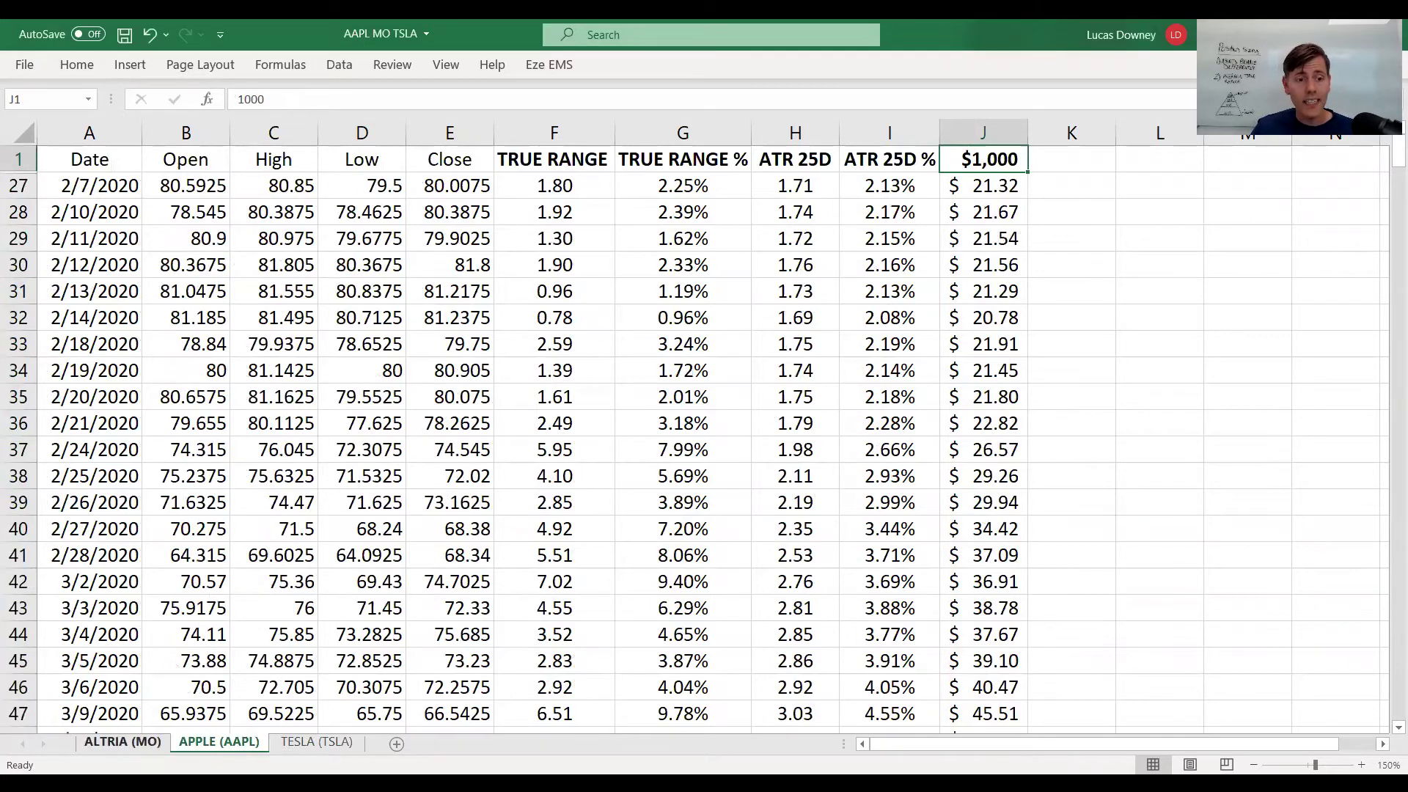
On the ALTRIA (MO) sheet, select the dates from 2/7/2020 down to the last row
left_click(122, 743)
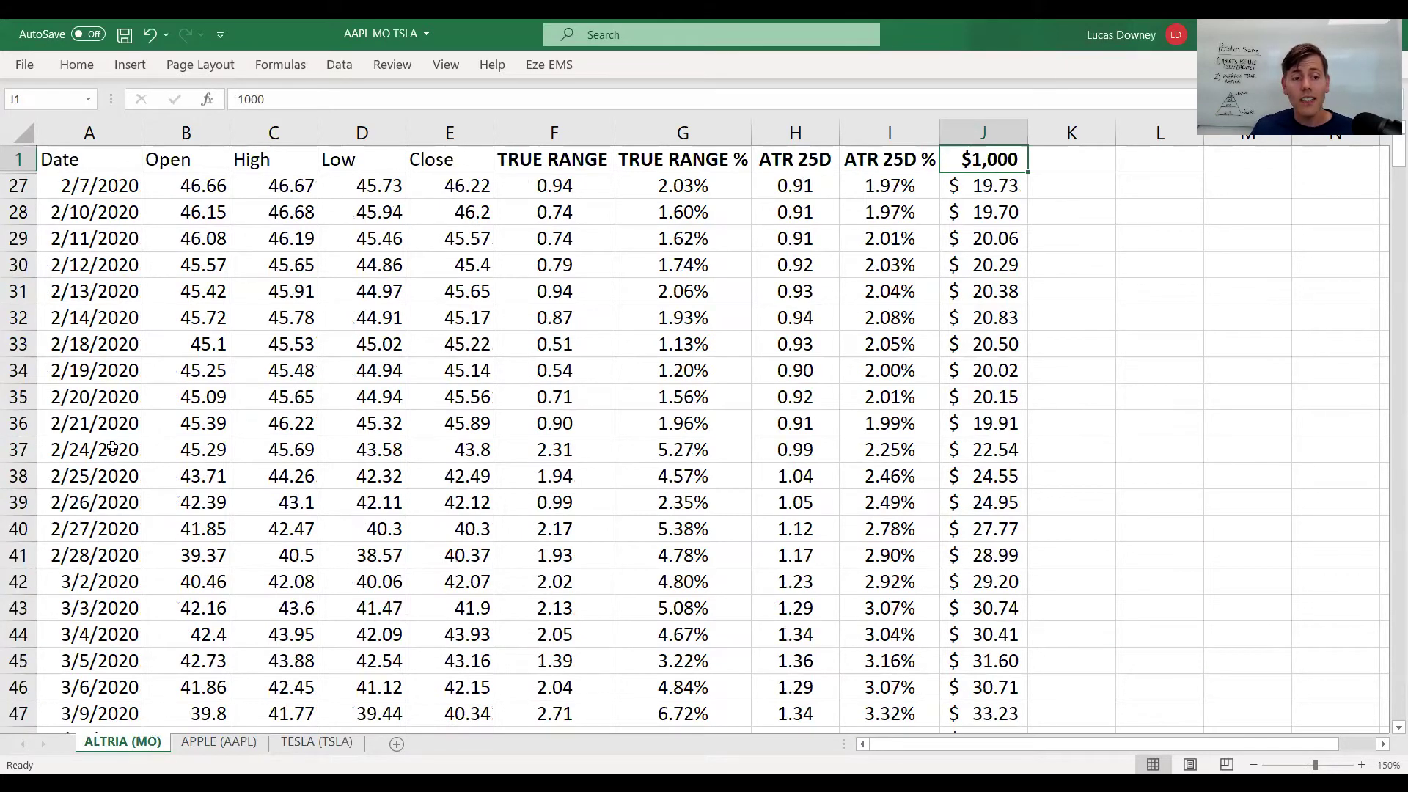
left_click(105, 197)
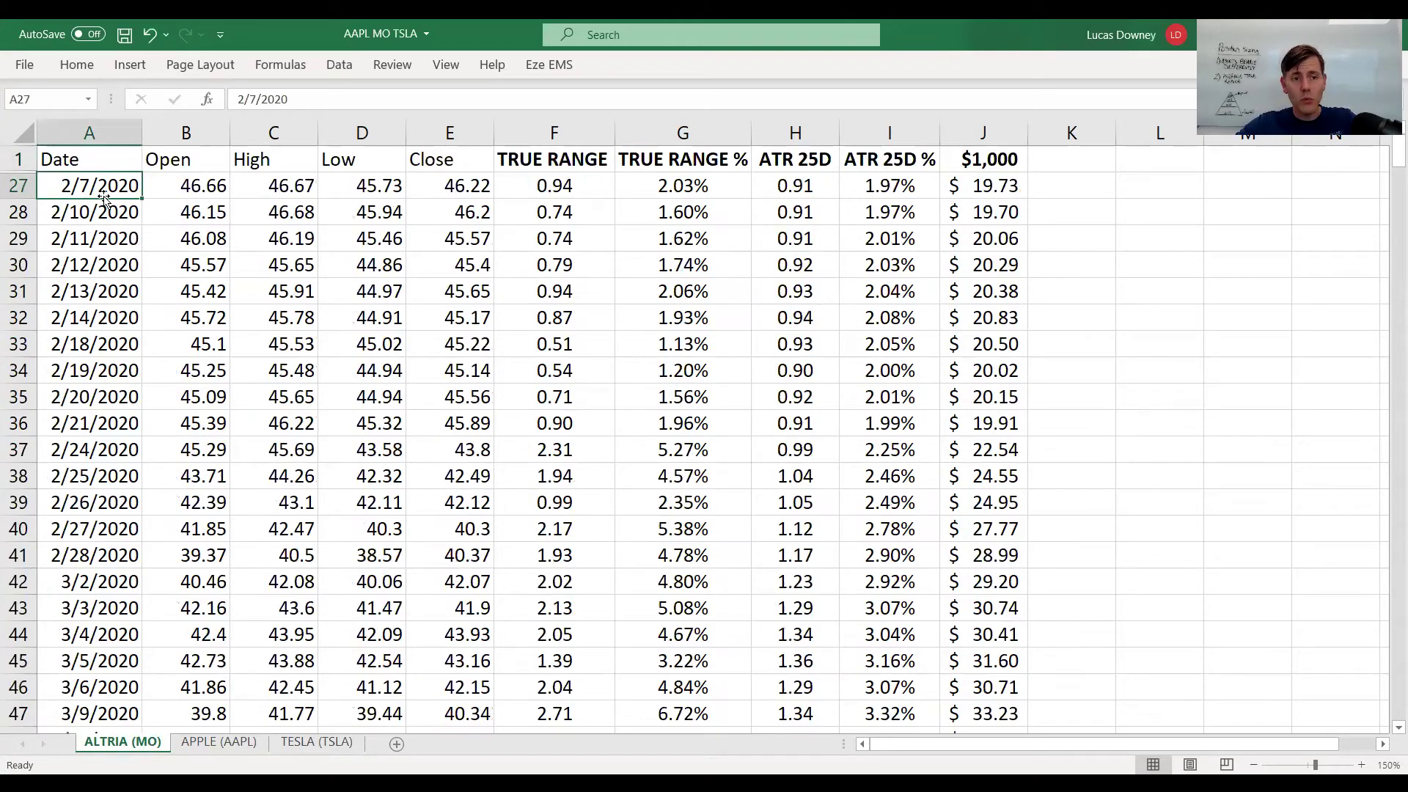
key("ctrl+shift+Down")
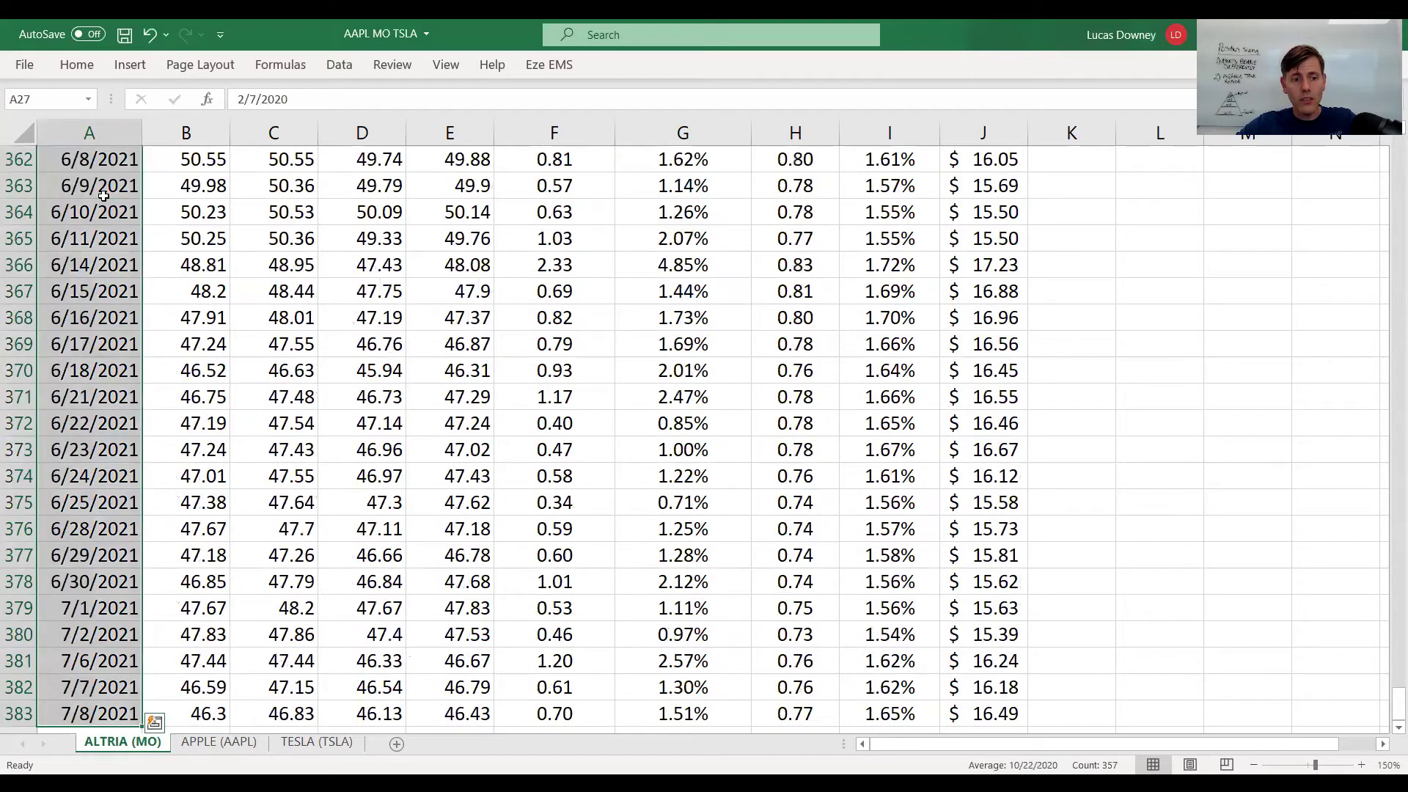
key("ctrl+Up")
Review the Open, Close and Low prices in row 27, starting at Close 46.22
key("Right")
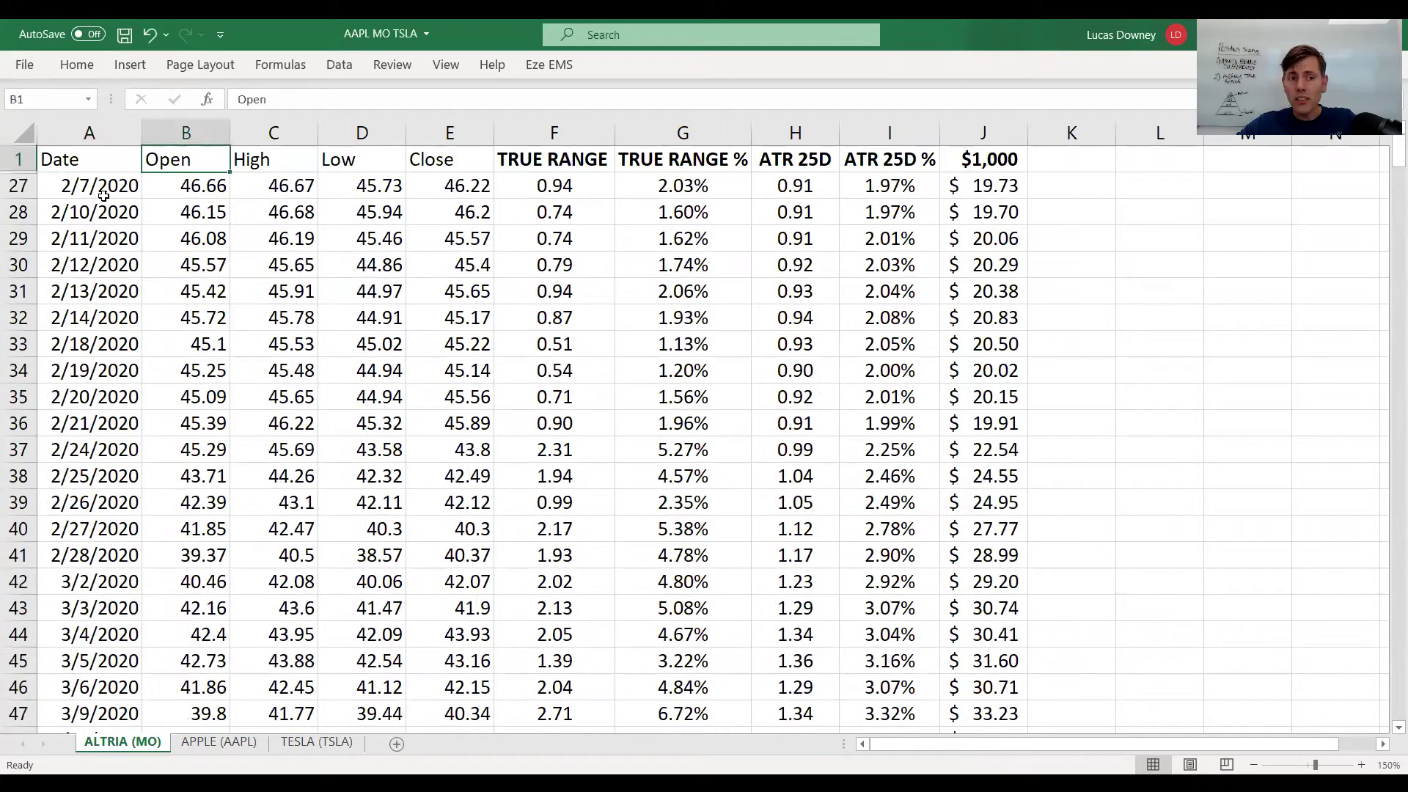
key("Right")
key("Right")
key("Right")
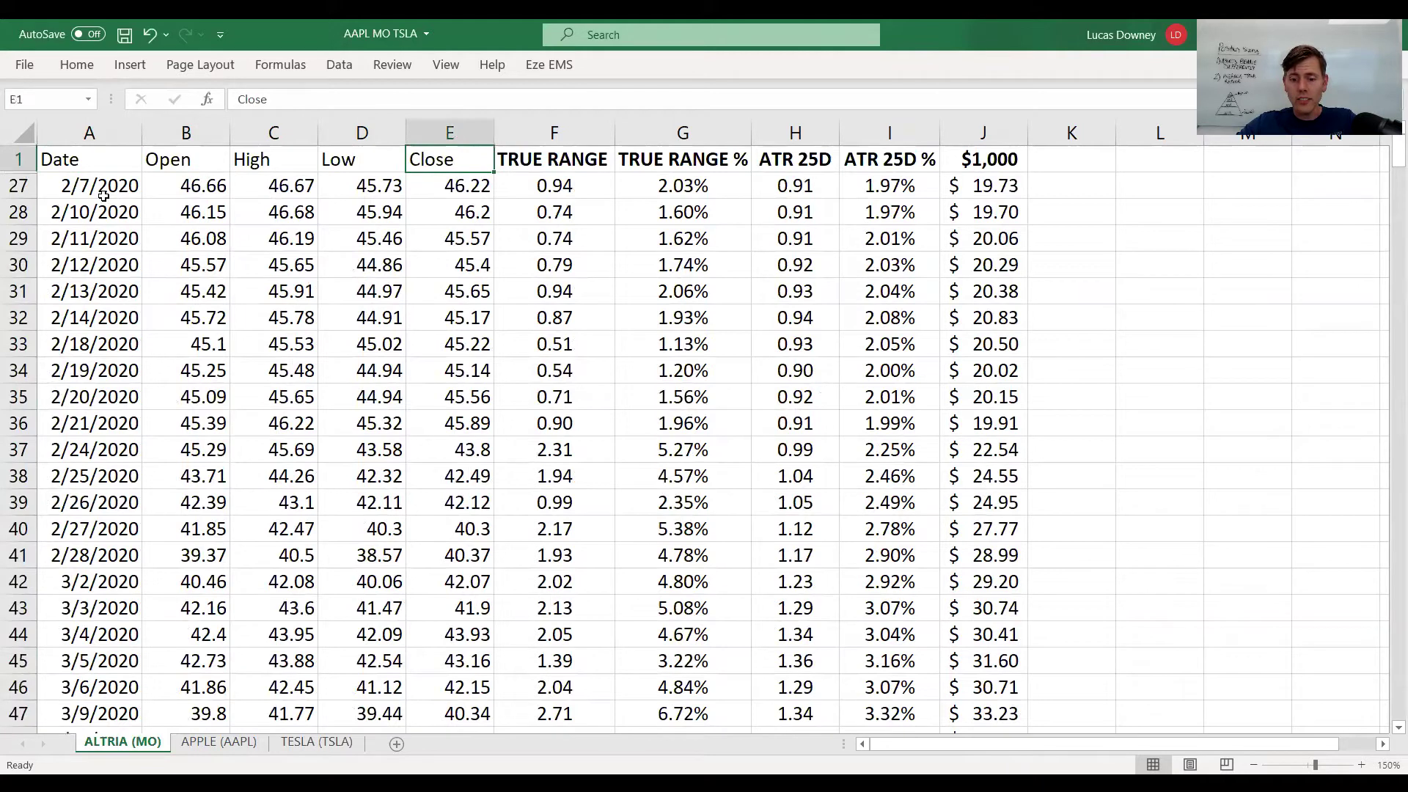
key("Left")
key("Left")
key("Left")
key("Down")
key("Right")
key("Right")
key("Right")
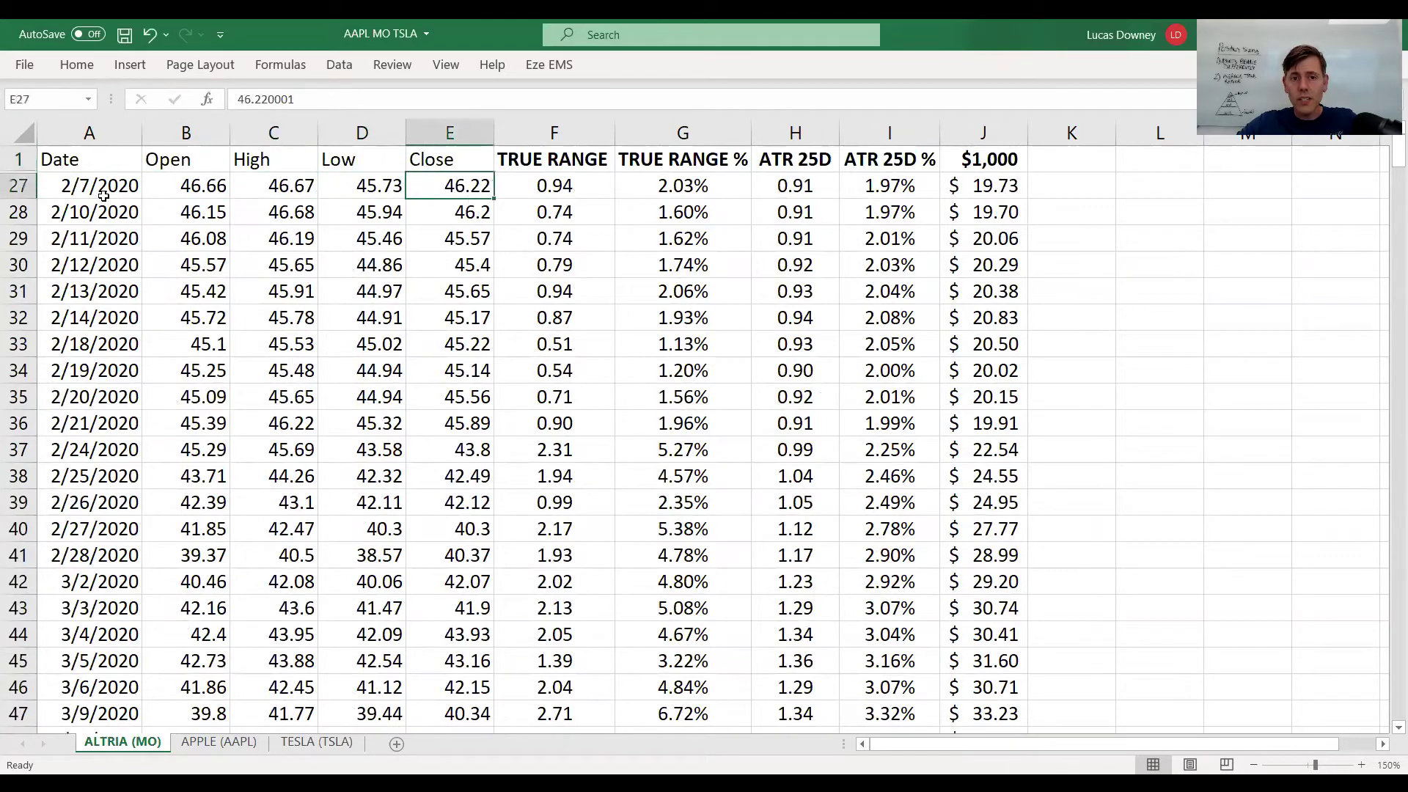
key("Right")
key("Left")
key("Left")
key("Left")
key("Left")
key("Right")
key("Right")
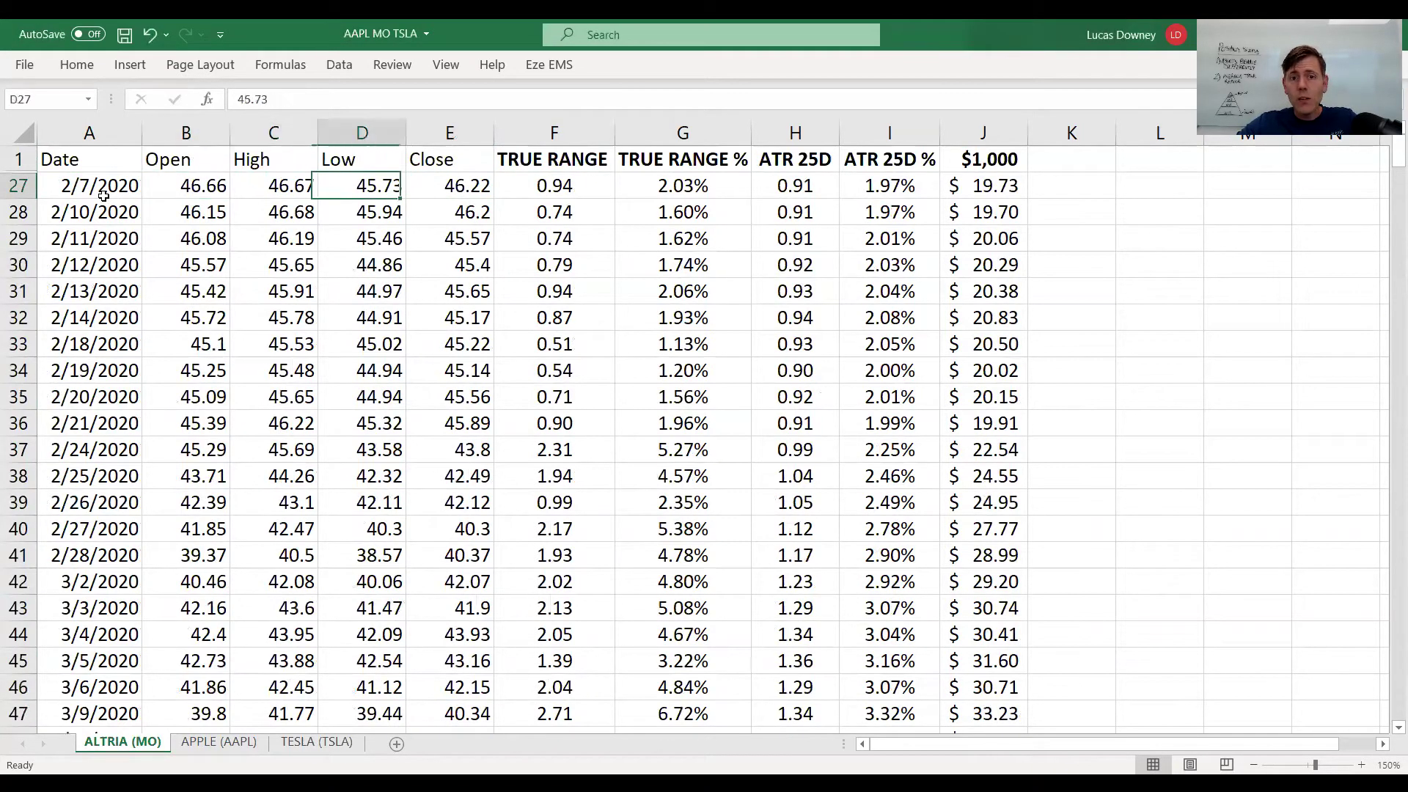
Inspect the TRUE RANGE formulas in column F down to row 29, ending at TRUE RANGE %
key("Right")
key("Right")
key("Down")
key("Down")
key("Down")
key("Down")
key("Up")
key("Up")
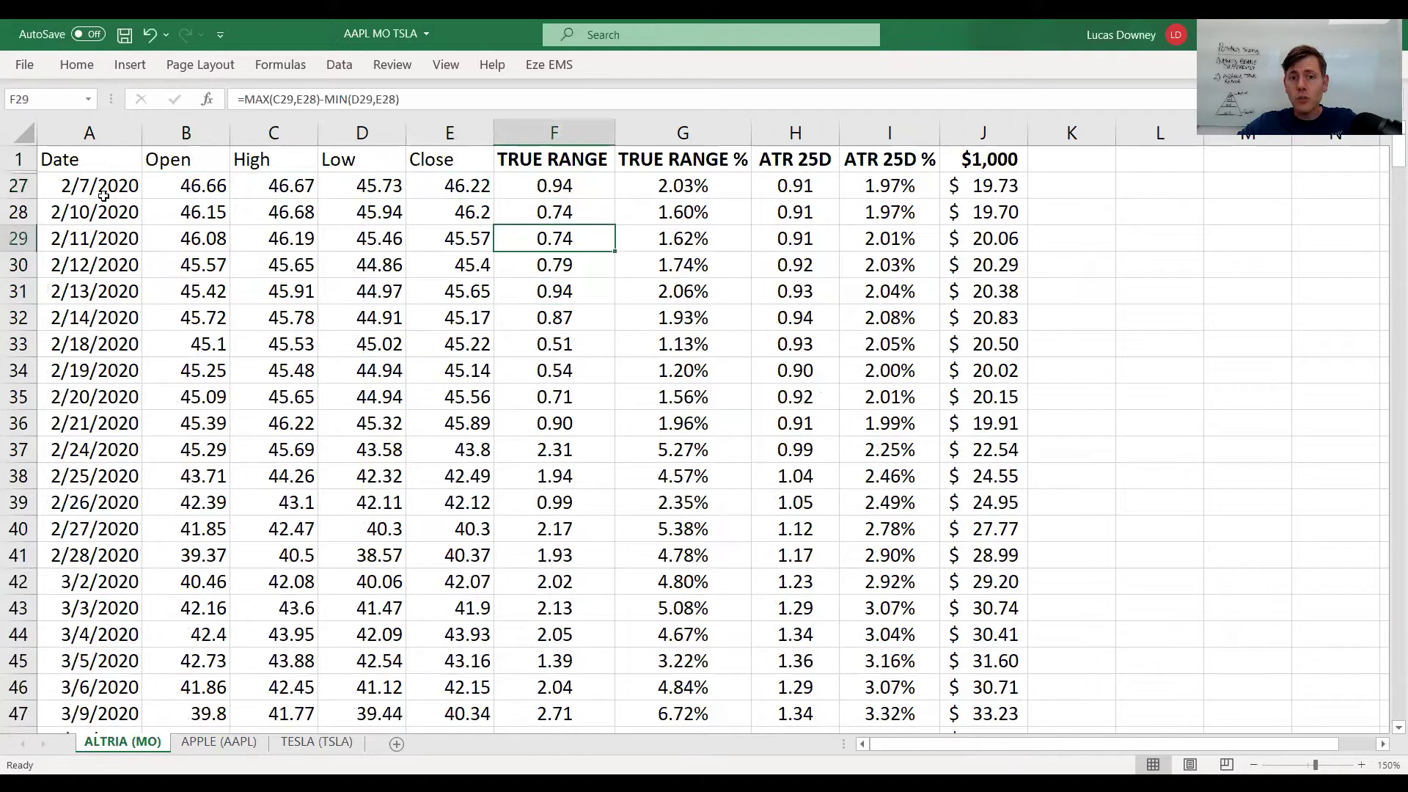
key("Up")
key("Up")
key("Down")
key("Down")
key("Down")
key("Down")
key("Down")
key("Down")
key("Down")
key("Down")
key("Down")
key("Down")
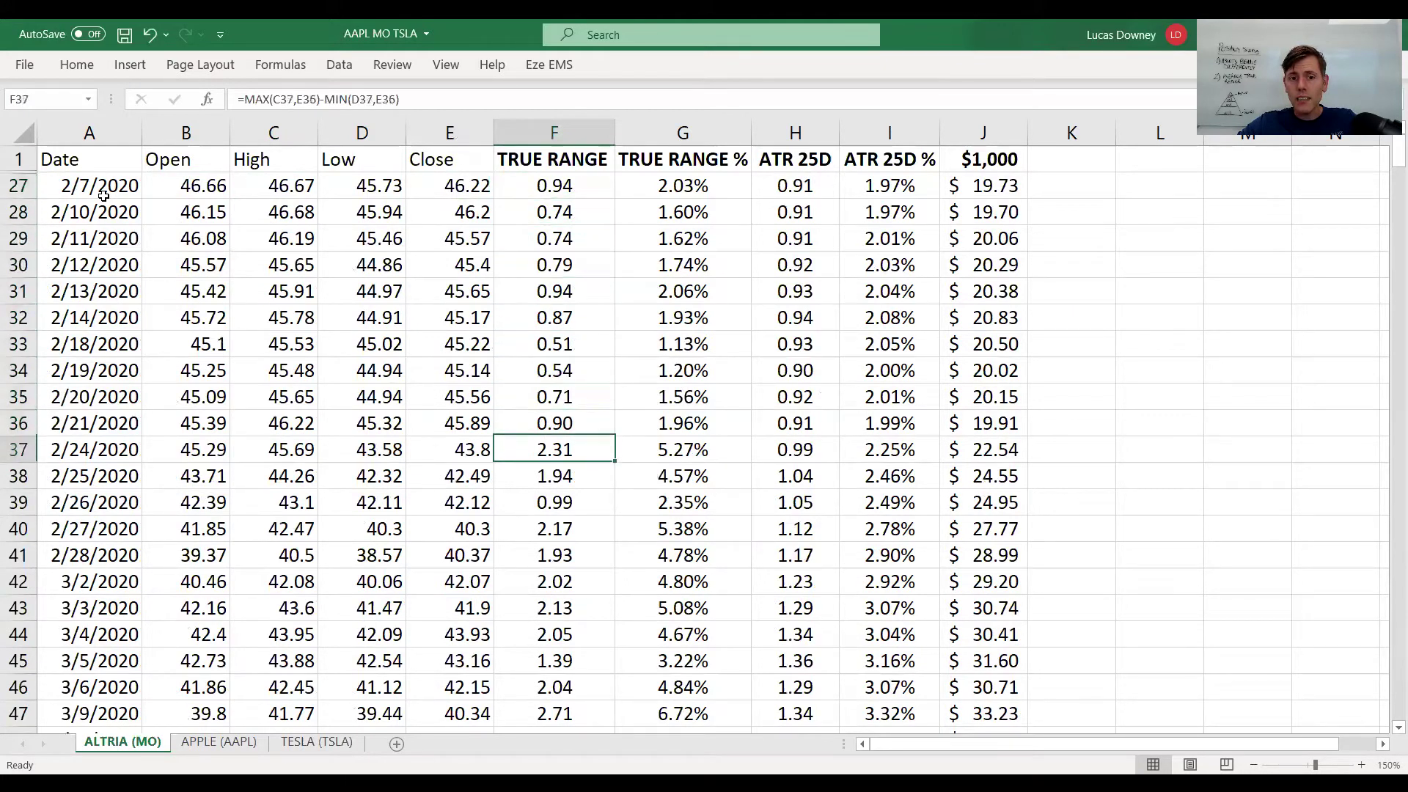
key("Up")
key("Up")
key("Up")
key("Up")
key("Up")
key("Up")
key("Up")
key("Up")
key("Up")
key("Up")
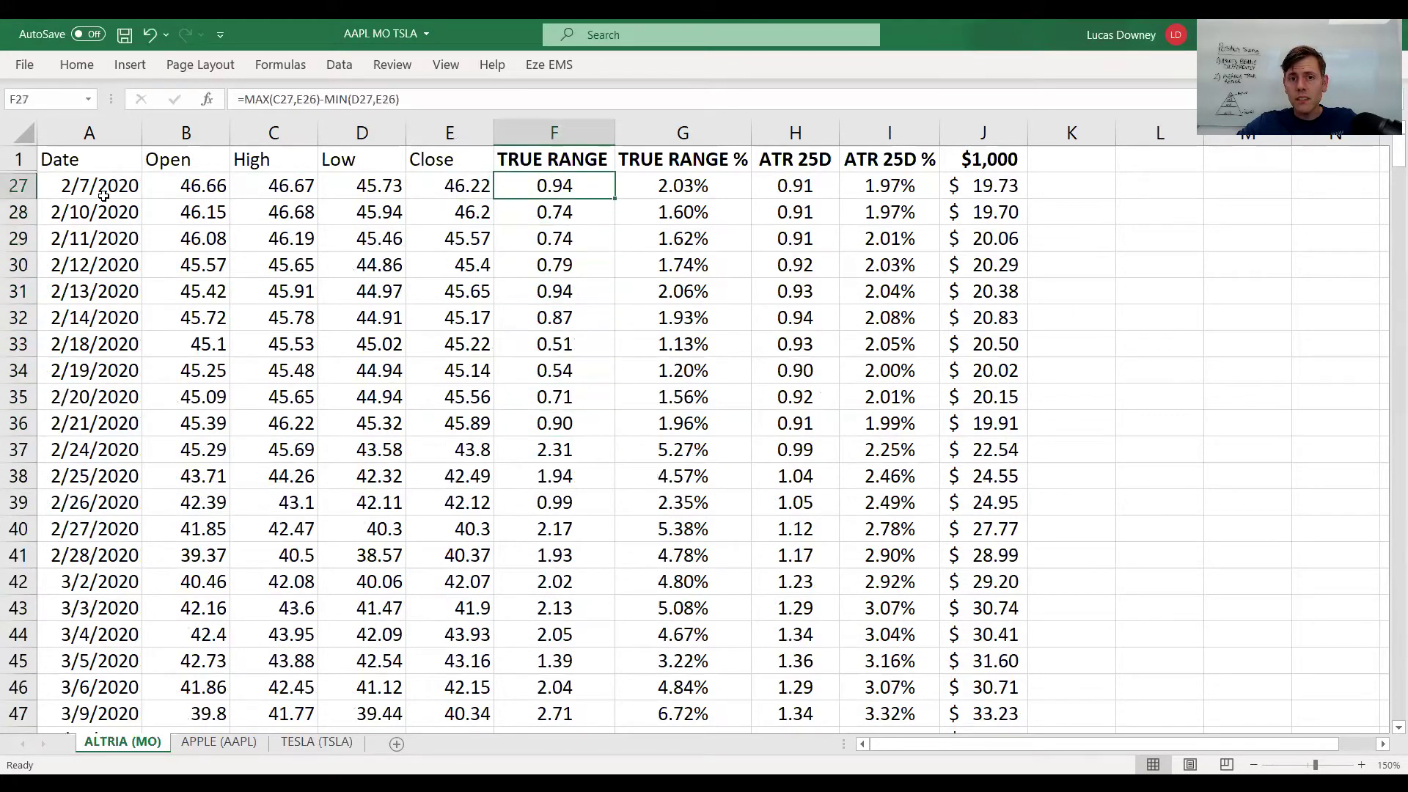
key("Right")
key("Down")
key("Down")
key("Down")
key("Down")
key("Up")
key("Up")
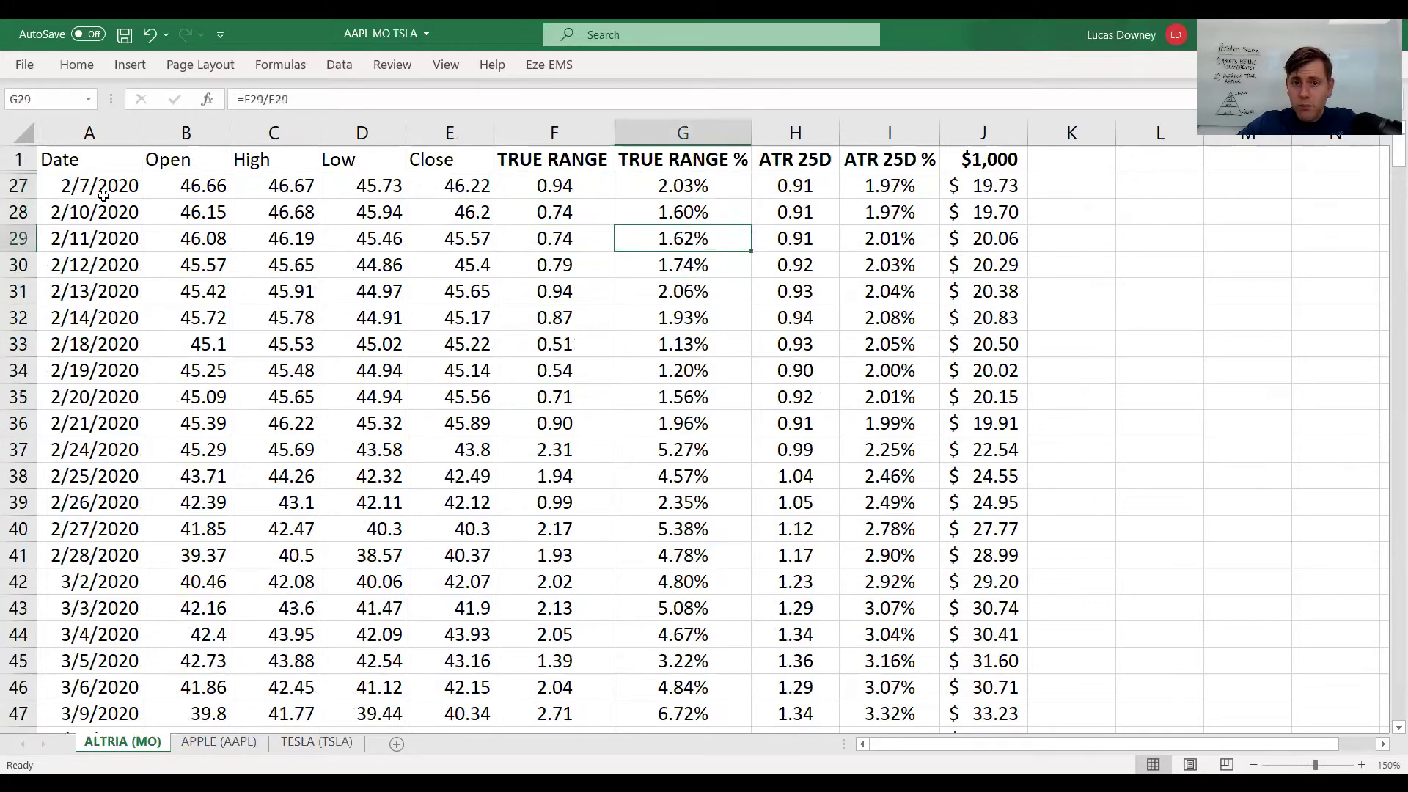
key("Up")
key("Up")
key("Down")
key("Down")
key("Down")
key("Down")
key("Down")
key("Down")
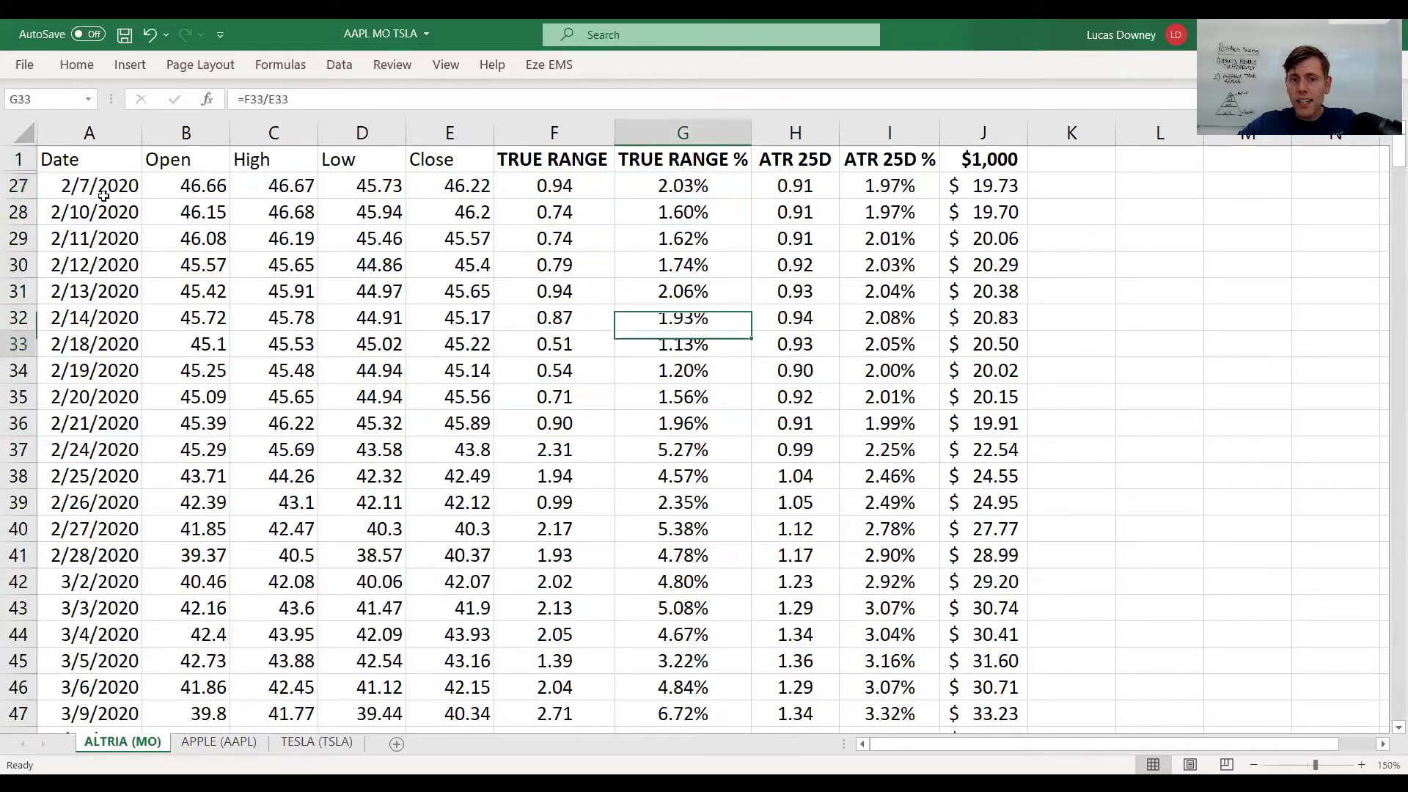
key("Down")
key("Down")
key("Down")
key("Down")
key("Down")
key("Down")
key("Up")
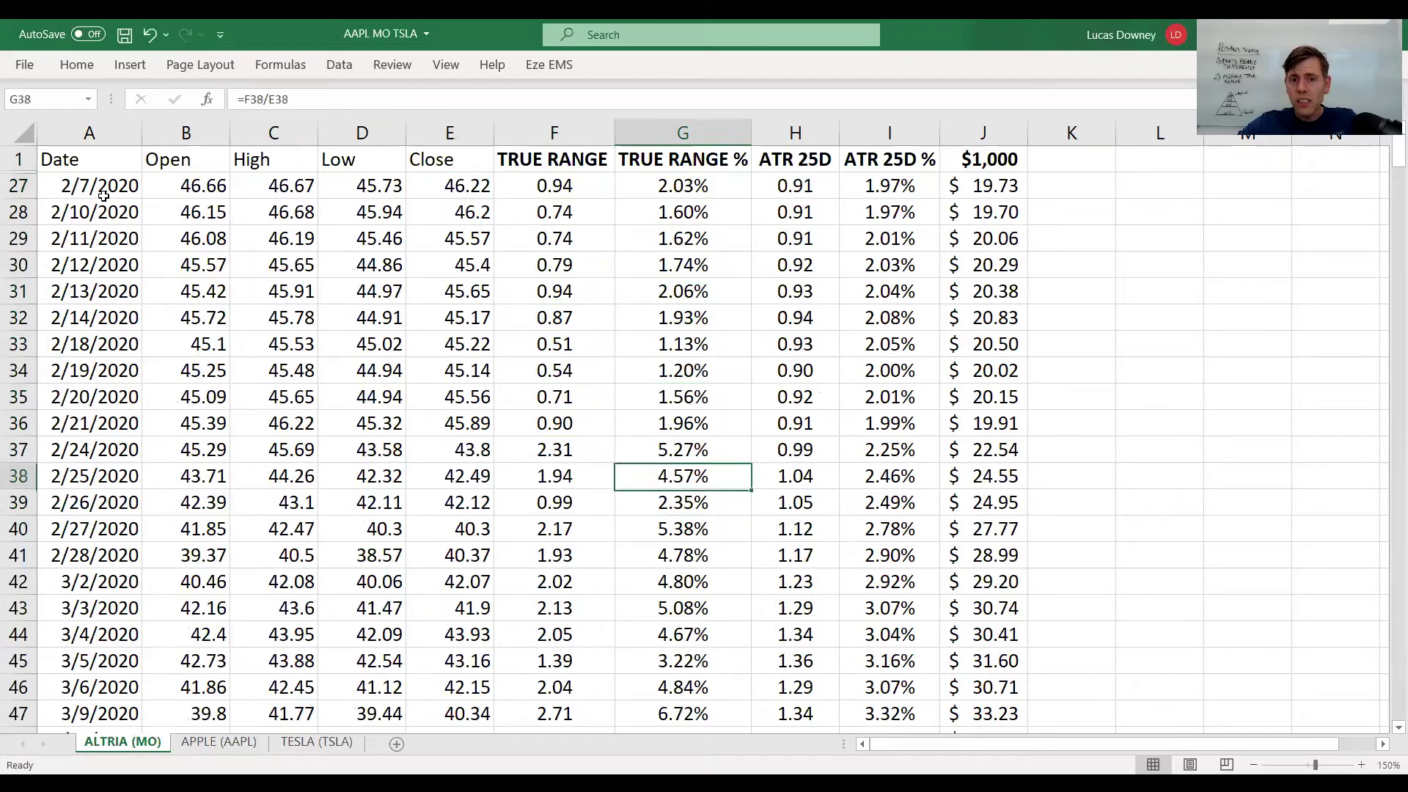
key("Up")
key("Up")
key("Up")
key("Up")
key("Up")
key("Up")
key("Up")
key("Up")
key("Up")
key("Up")
key("Up")
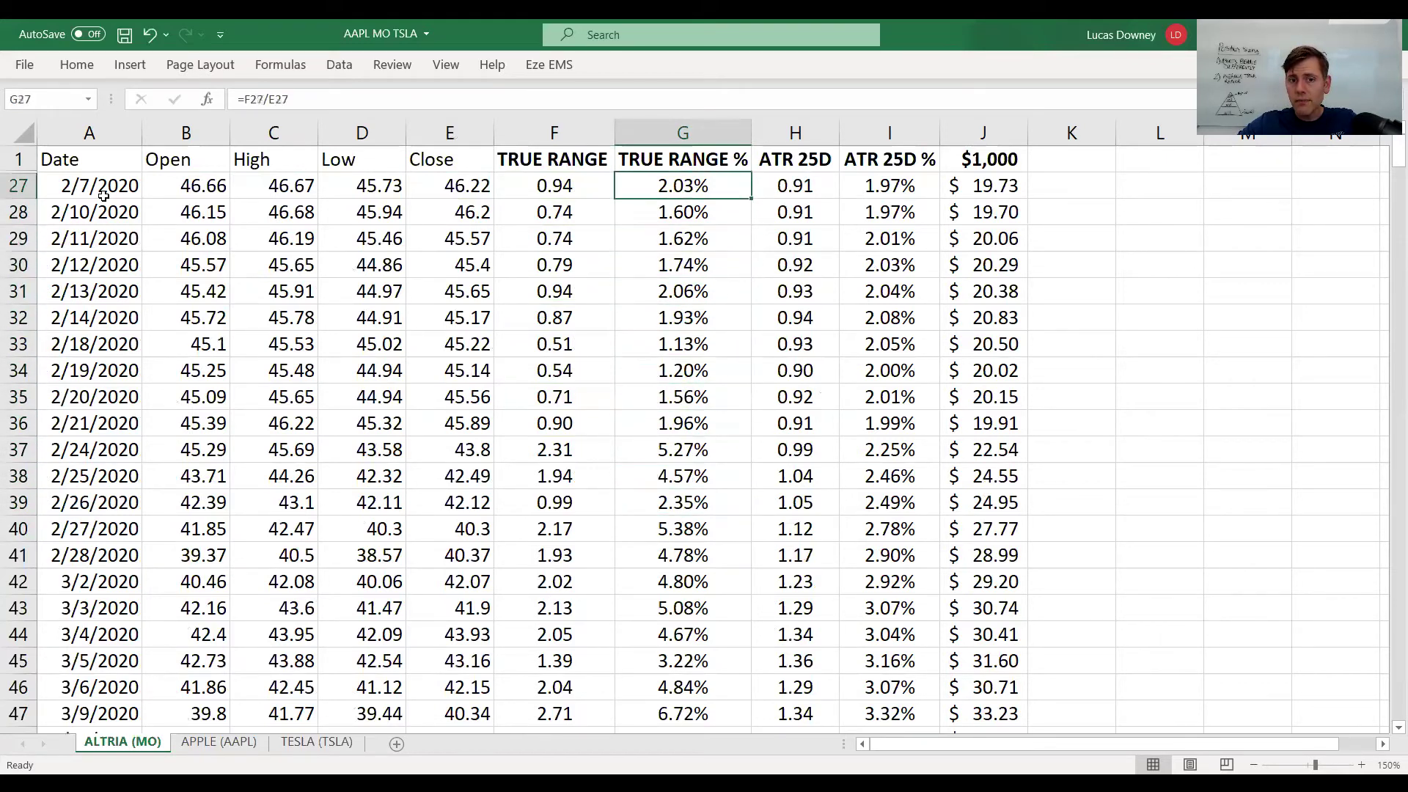
key("ctrl+shift+Down")
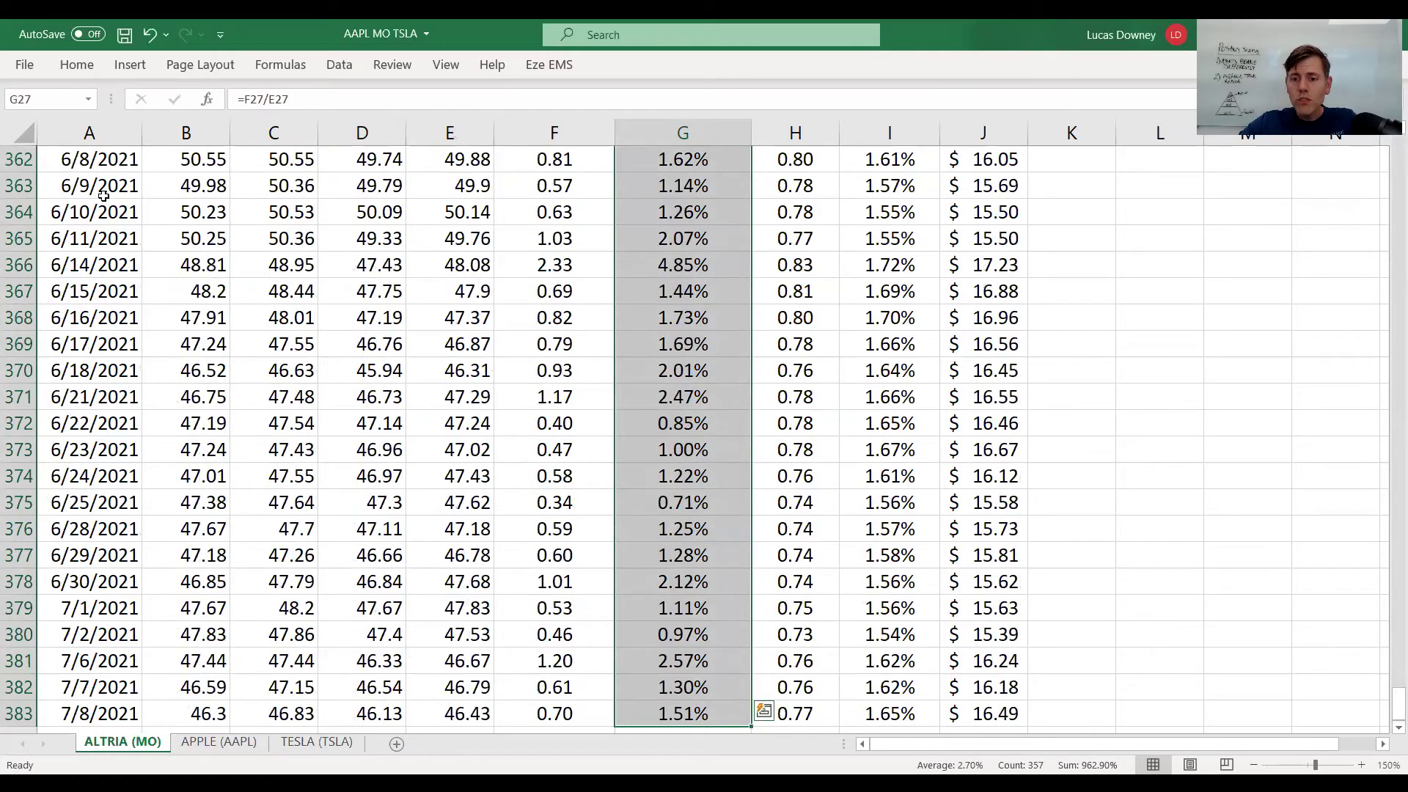
key("ctrl+Up")
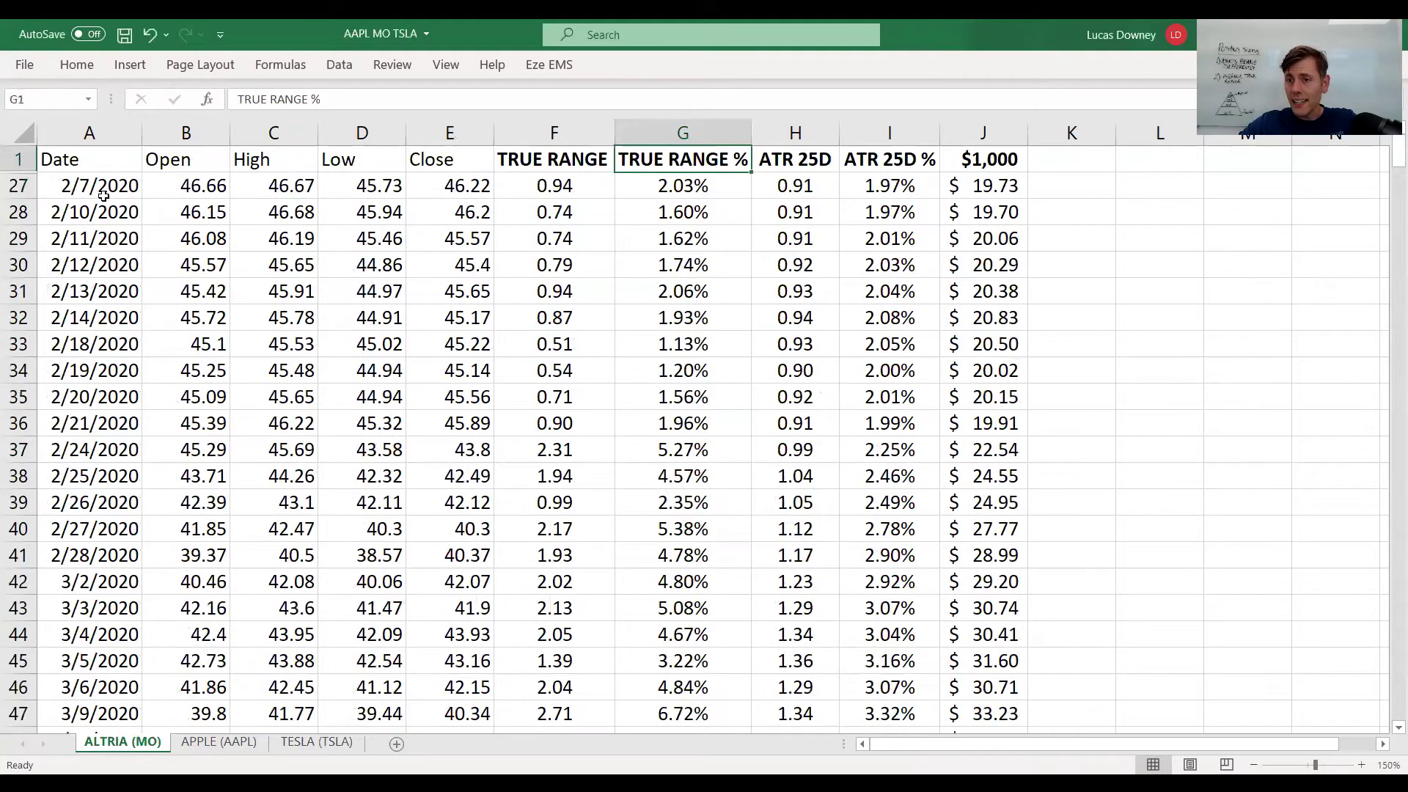
key("Down")
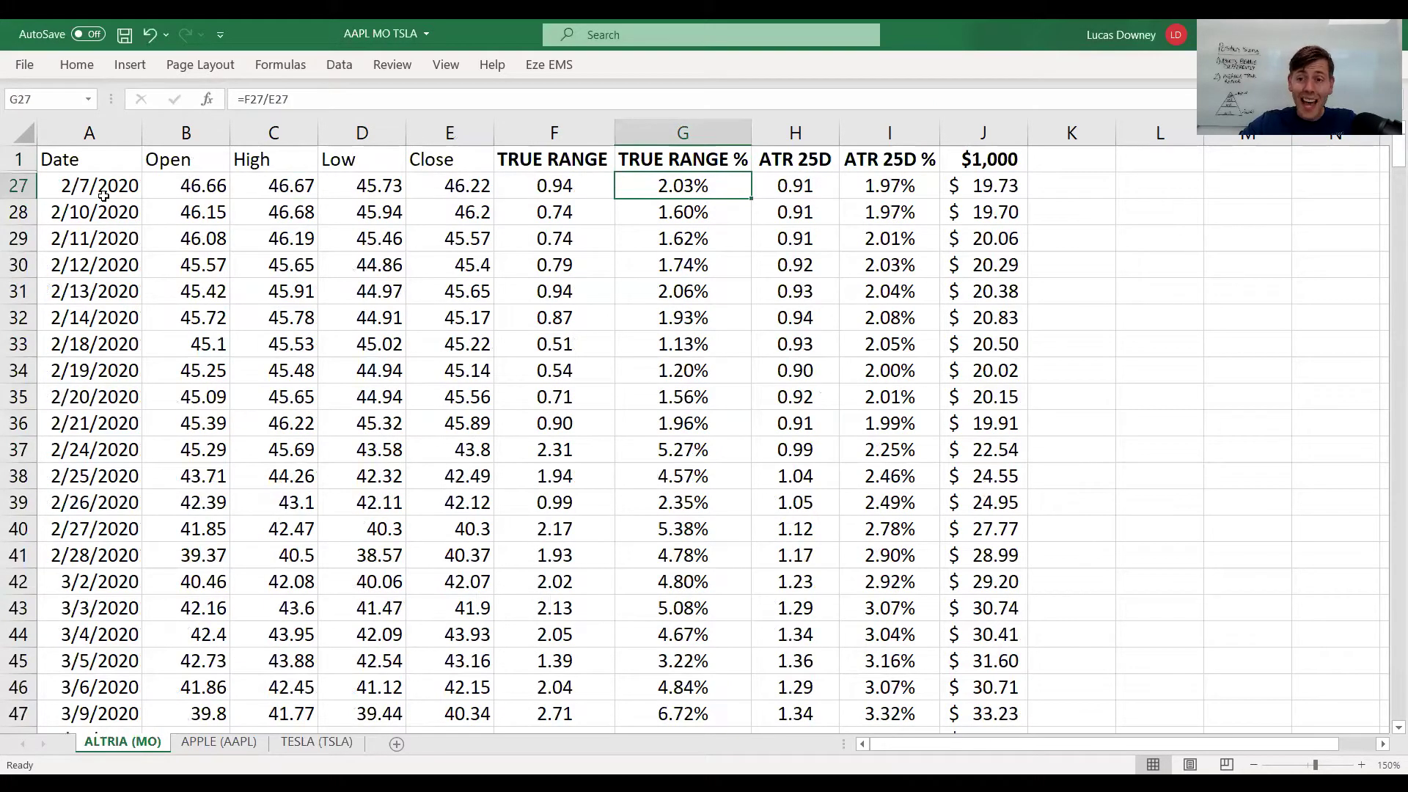
key("Right")
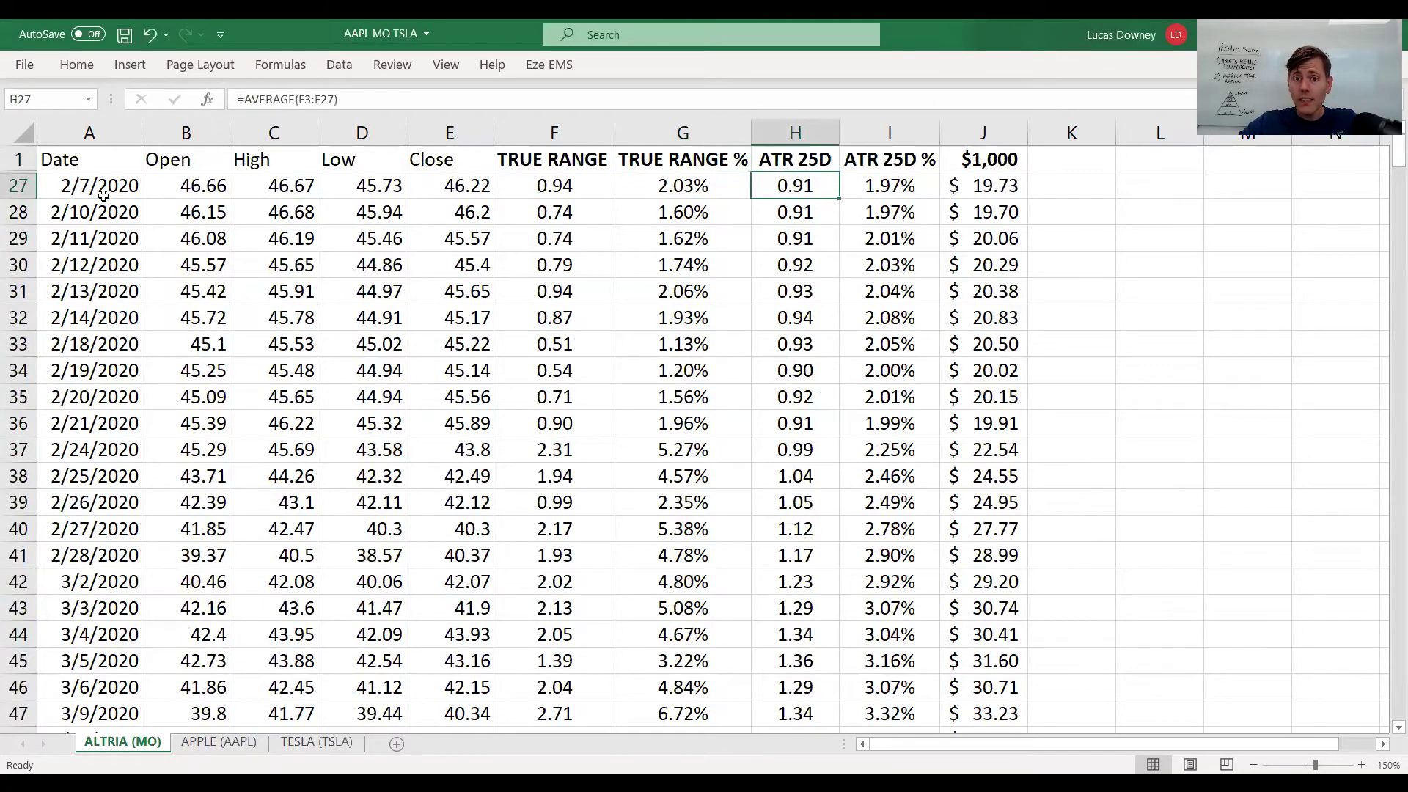
key("Right")
key("Left")
key("Left")
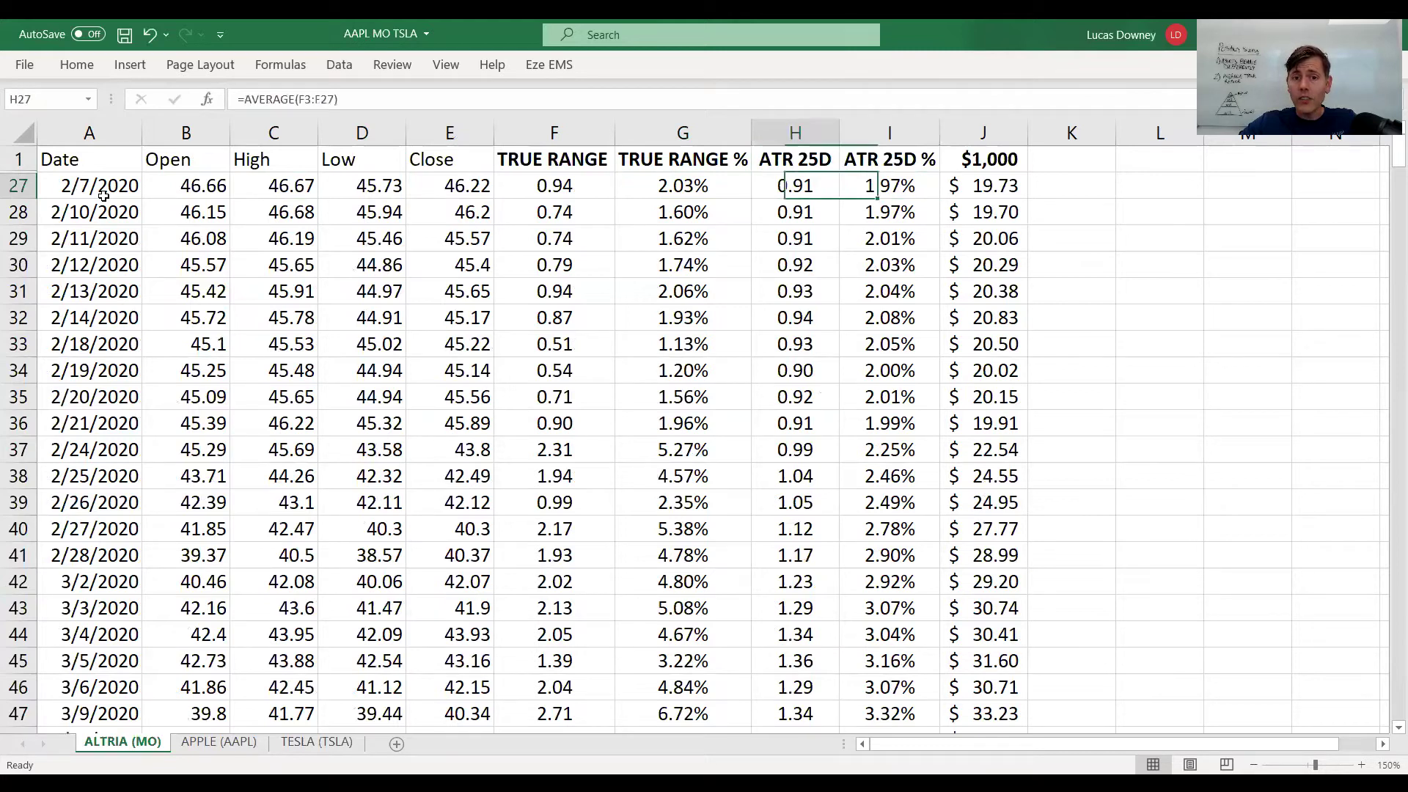
key("Right")
key("Right")
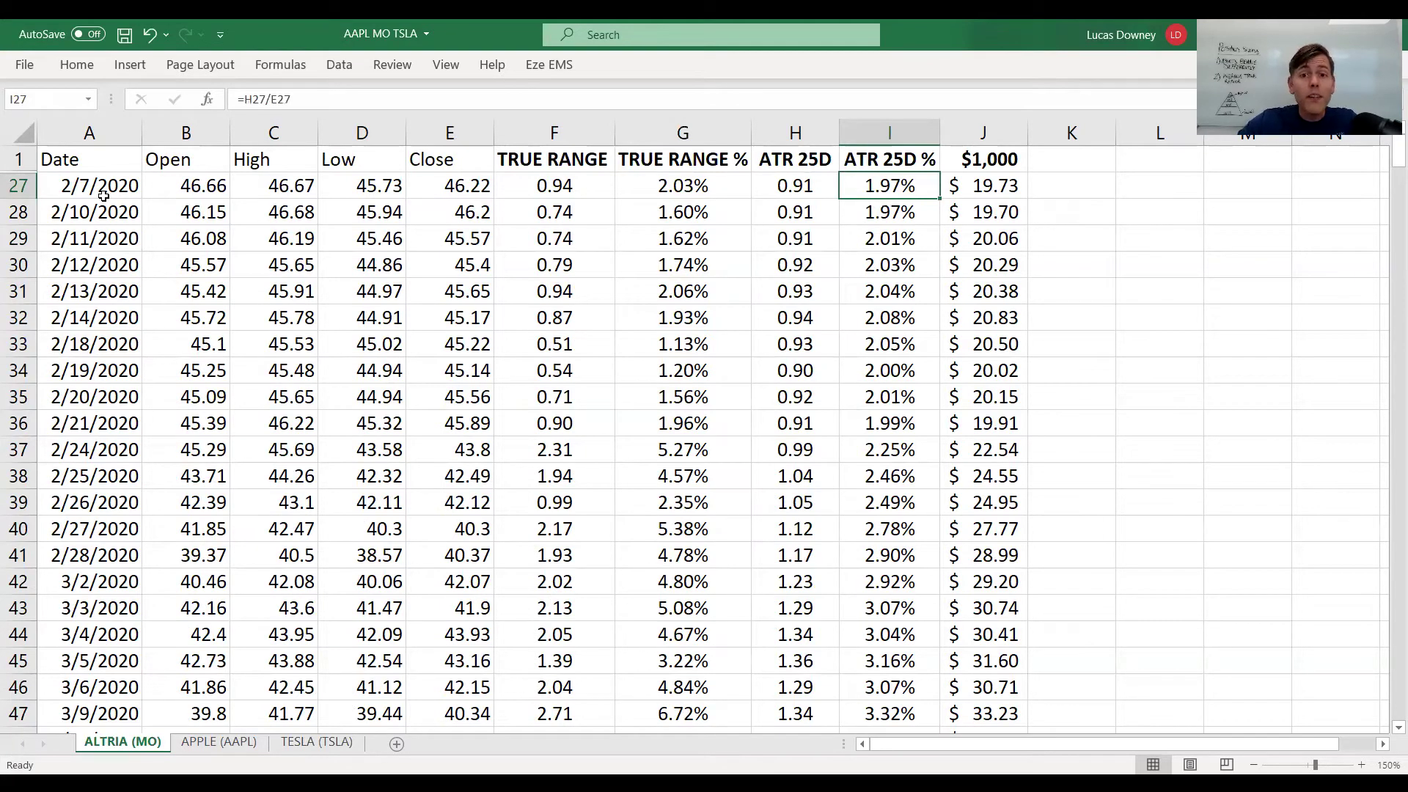
key("Down")
key("Down")
key("Down")
key("Down")
key("Down")
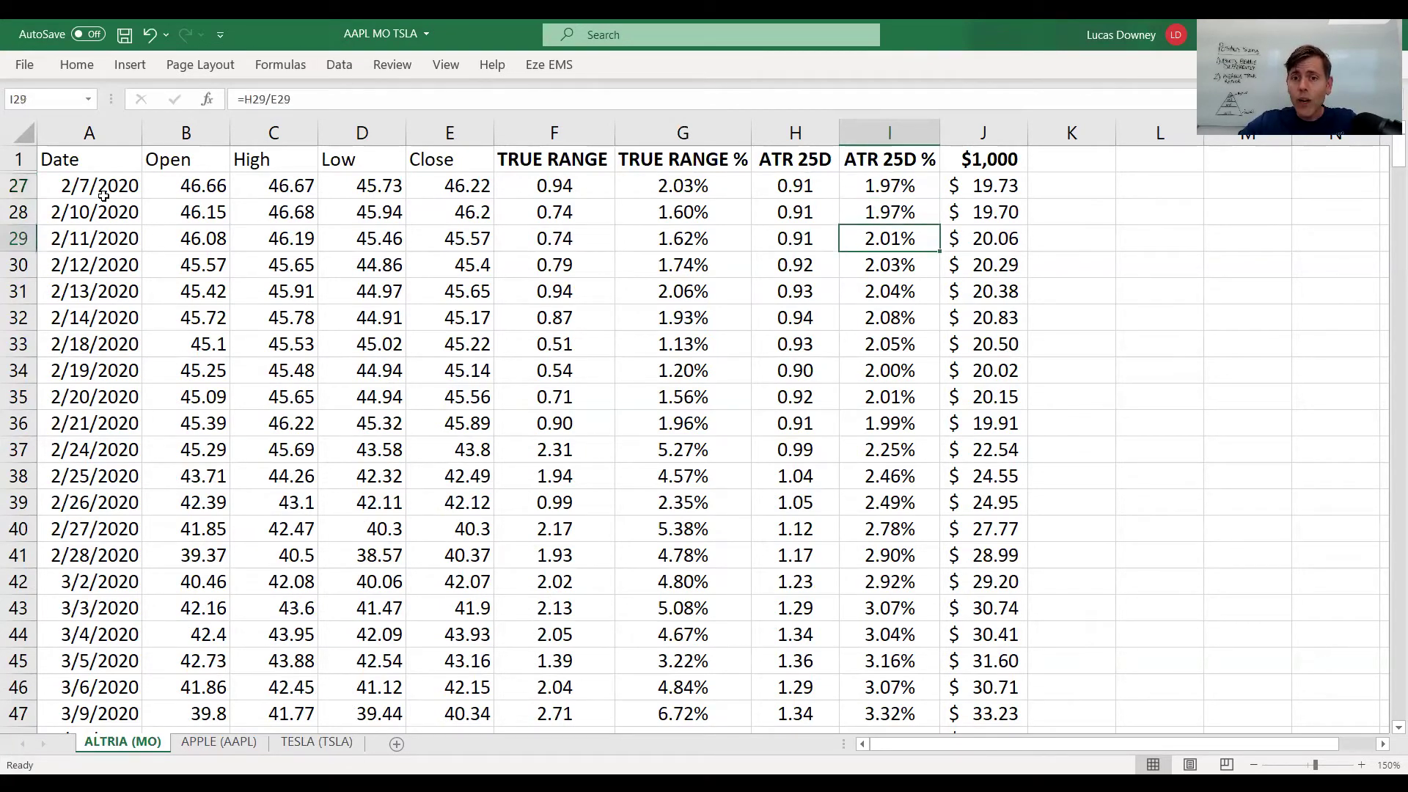
key("Up")
key("Up")
key("Up")
key("Up")
key("Up")
key("Down")
key("Down")
key("Down")
key("Down")
key("Down")
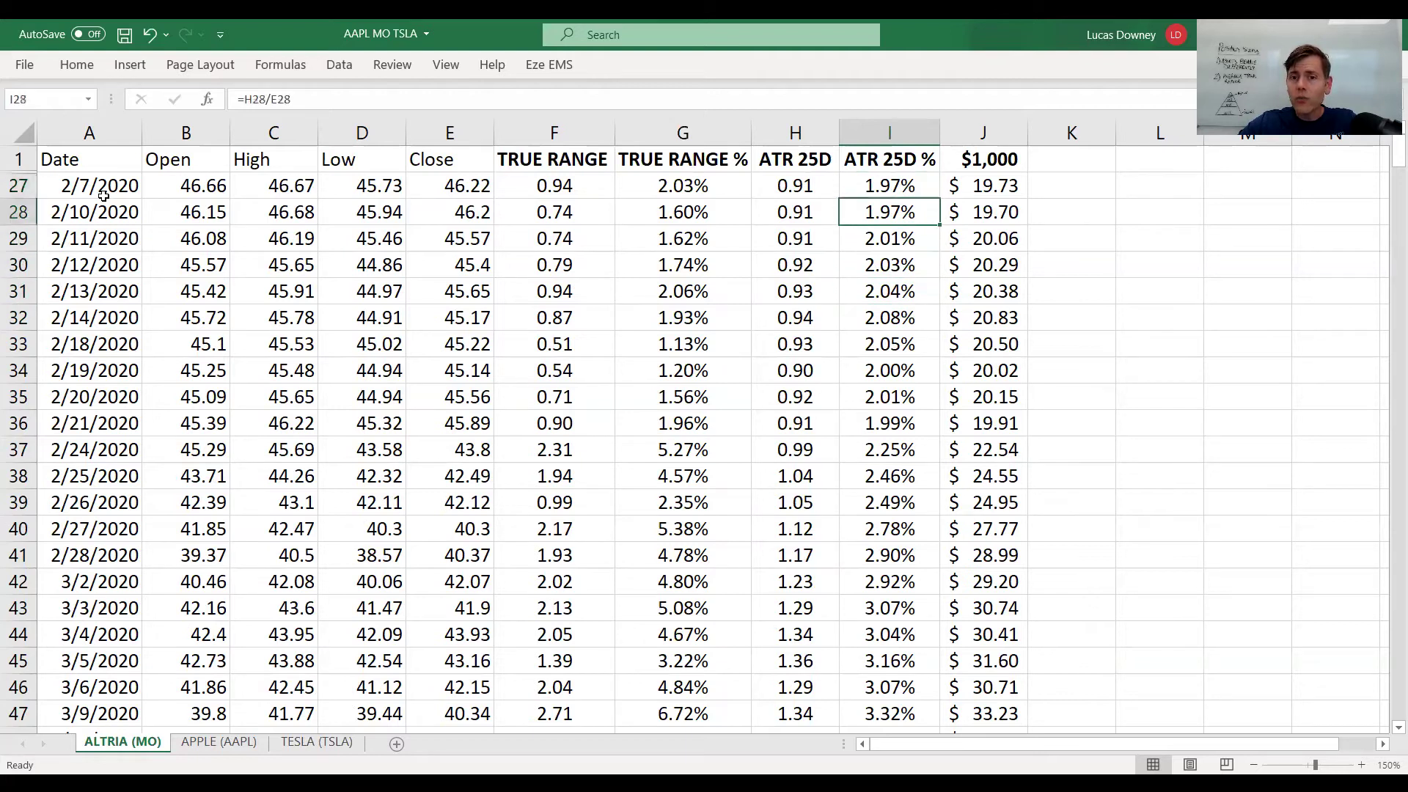
key("Up")
key("Up")
key("Up")
key("Up")
key("Up")
key("Up")
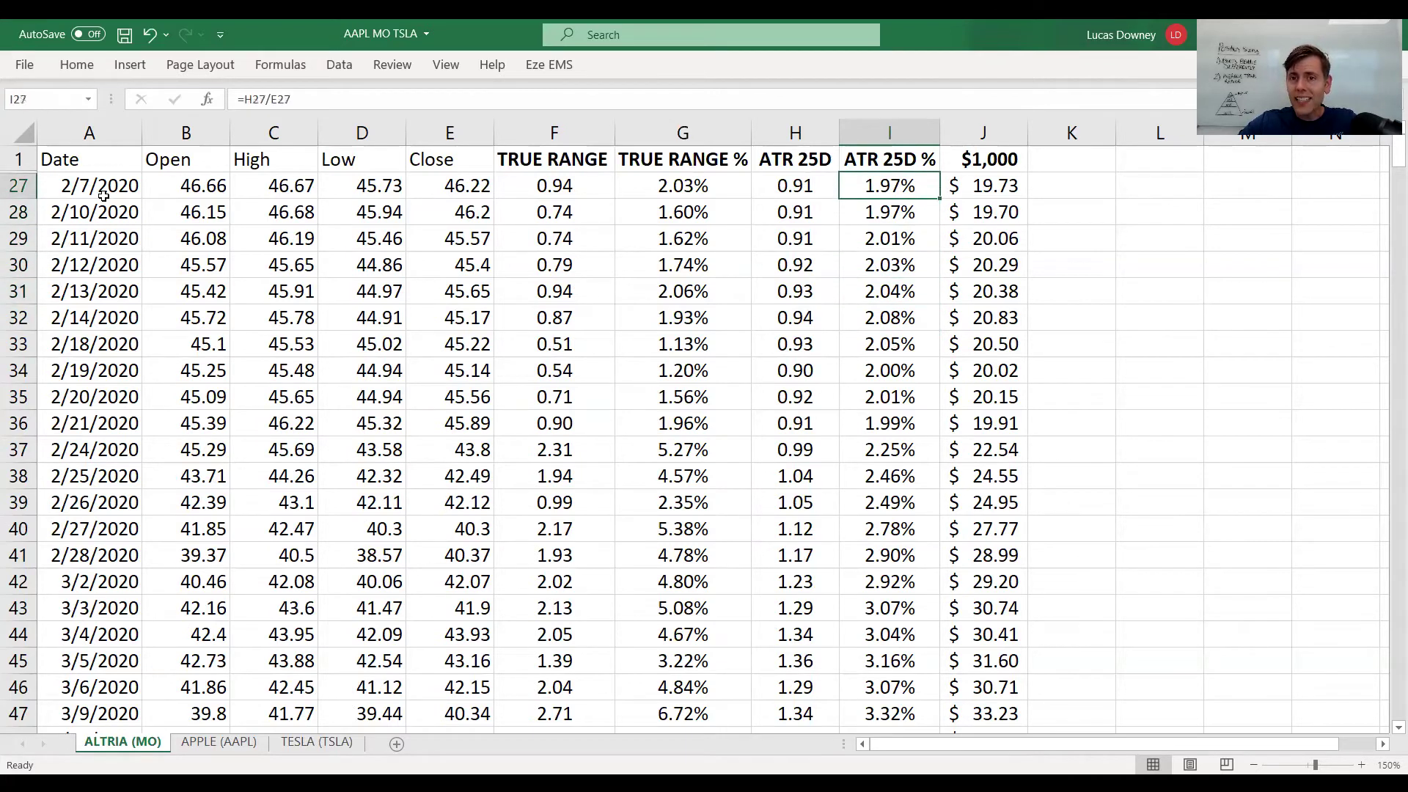
key("Down")
key("Down")
key("Down")
key("Down")
key("Down")
key("Up")
key("Up")
key("Up")
key("Up")
key("Up")
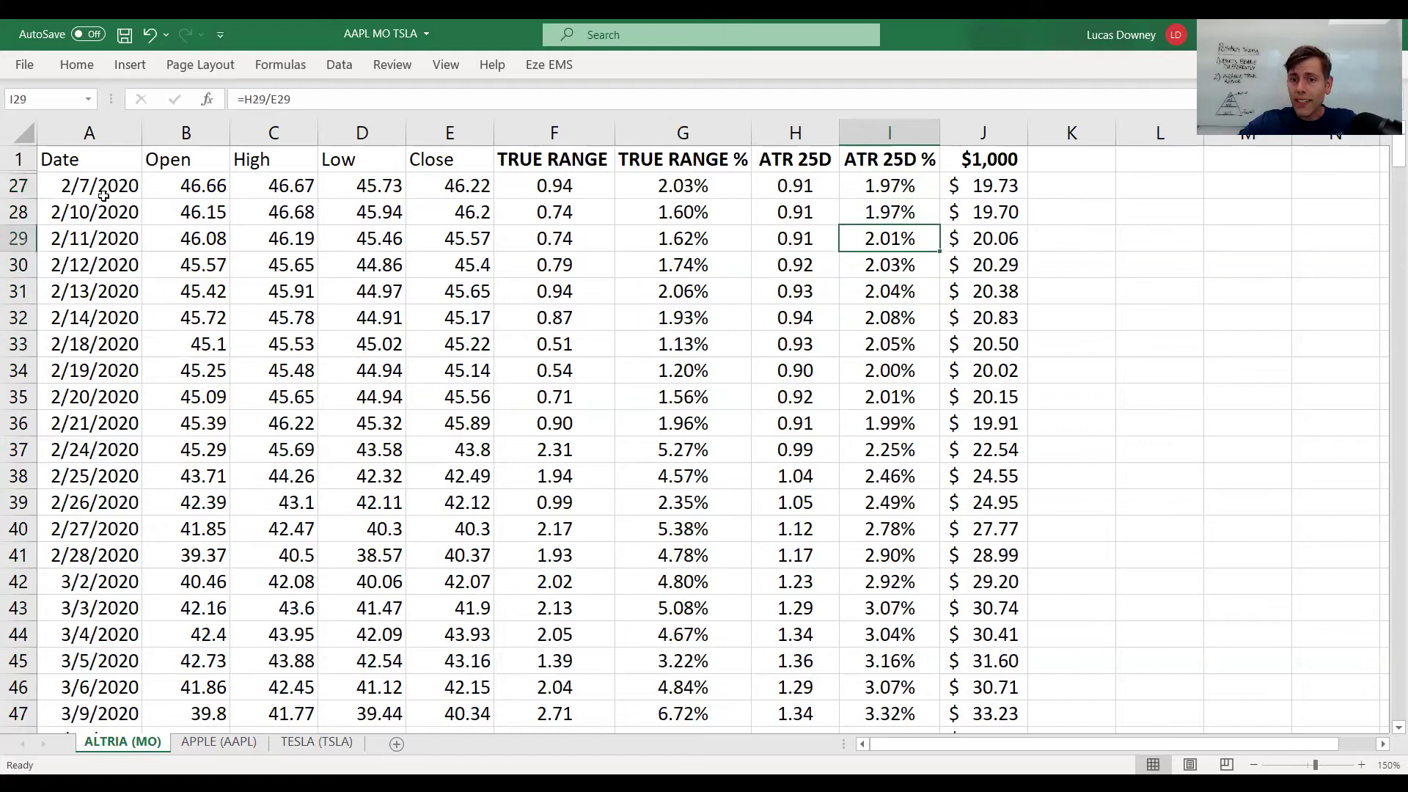
key("Down")
key("Down")
key("Down")
key("Down")
key("Down")
key("Up")
key("Up")
key("Up")
key("Up")
key("Up")
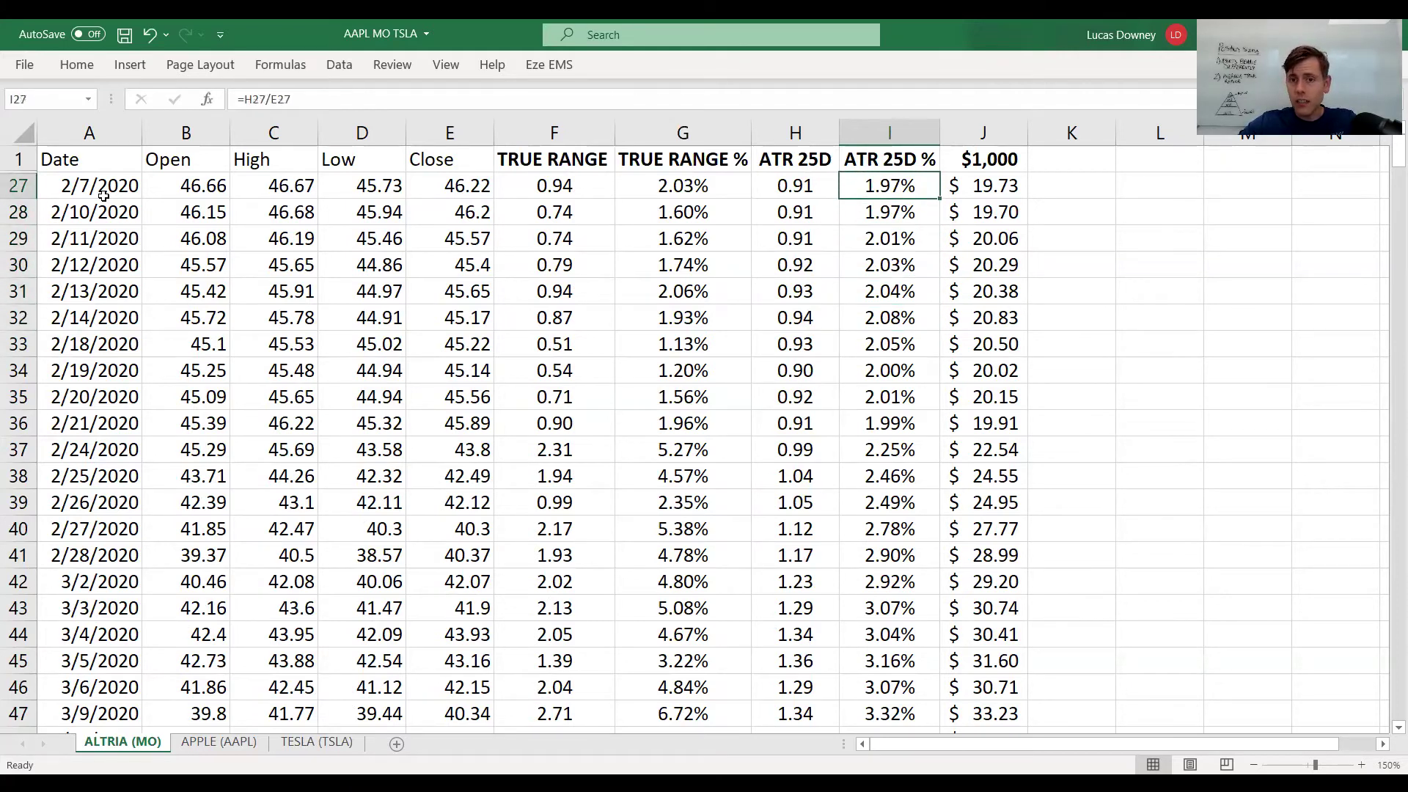
key("ctrl+shift+Down")
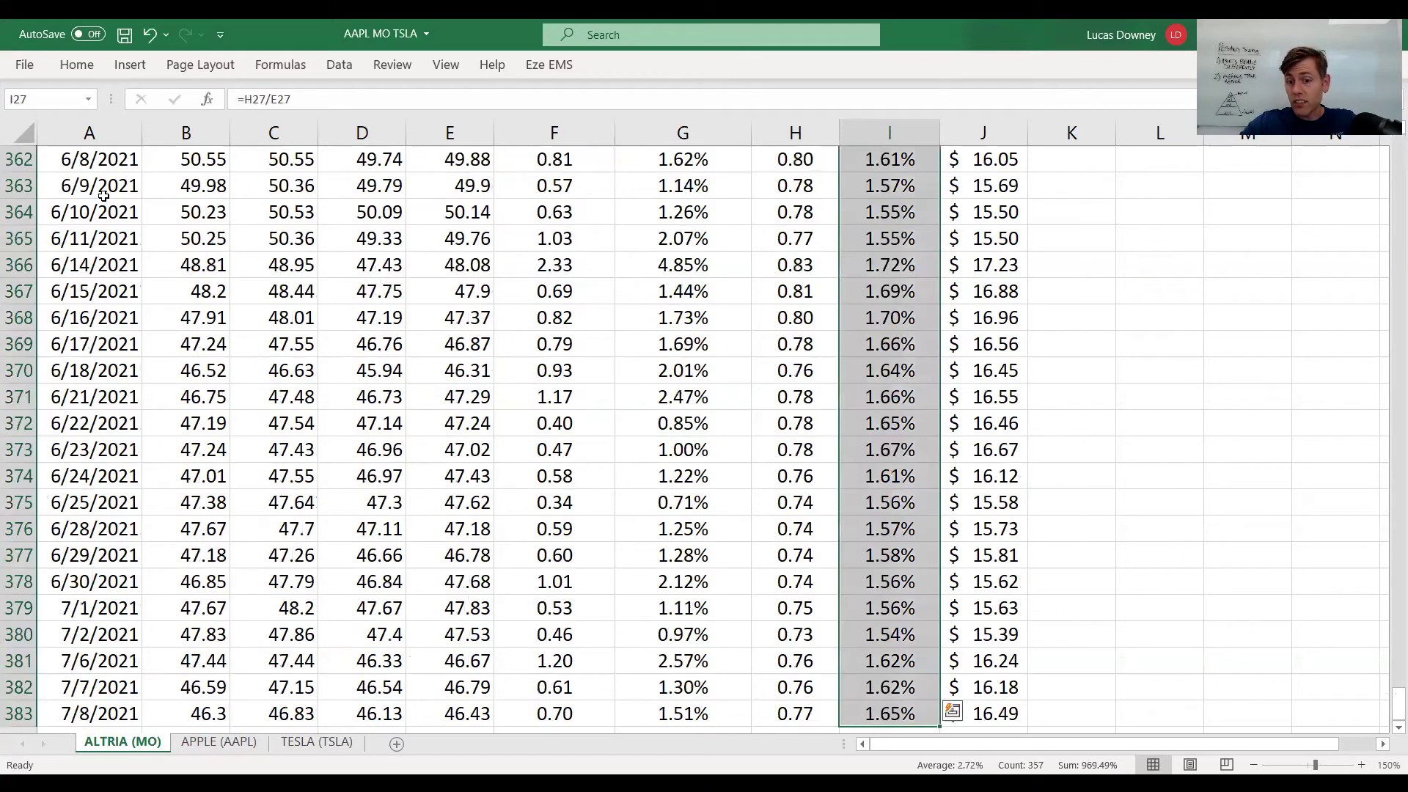
key("ctrl+shift+Up")
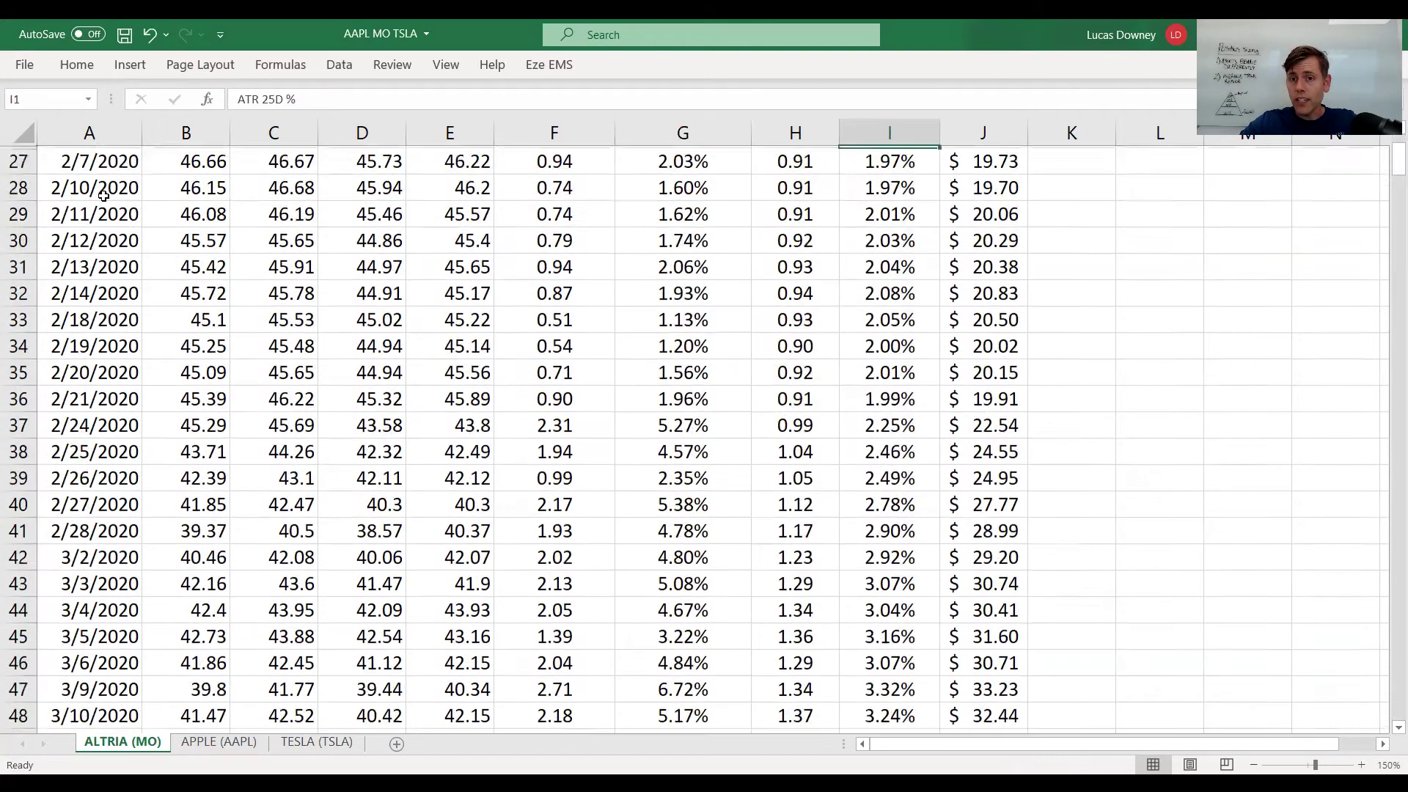
key("Down")
key("Down")
key("Down")
key("Down")
key("Down")
key("Down")
key("Down")
key("Down")
key("Down")
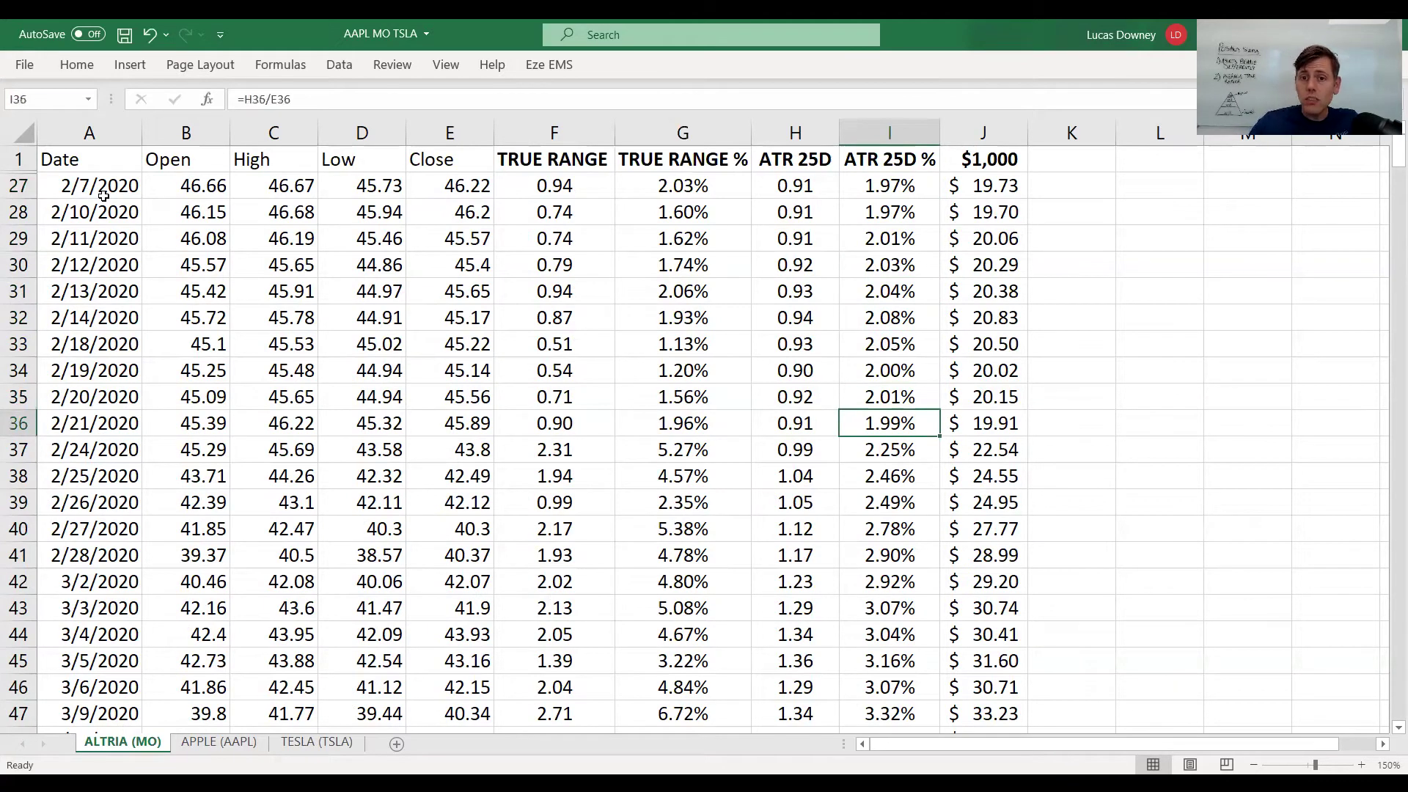
left_click_drag(927, 198, 920, 426)
scroll(917, 503, "down", 12)
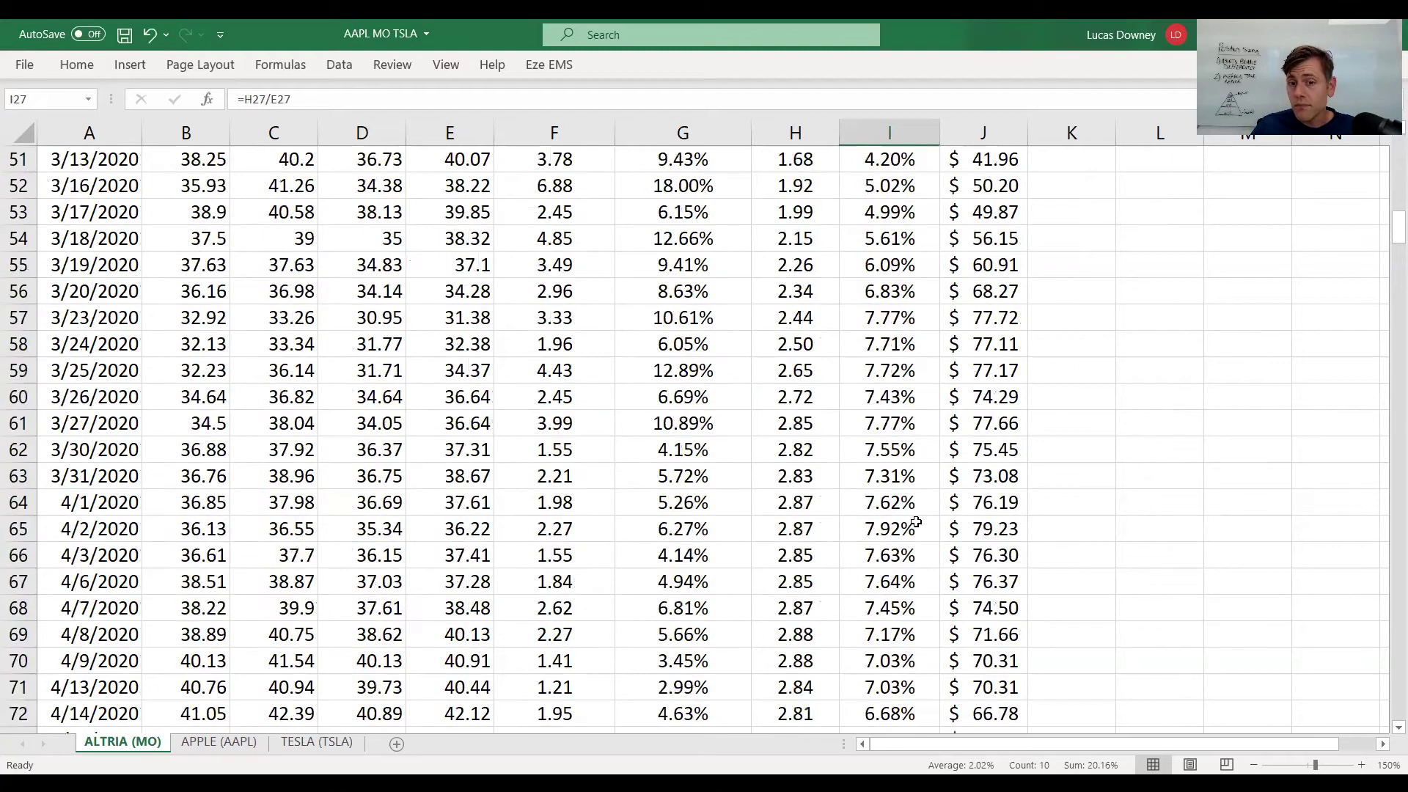
scroll(902, 487, "up", 6)
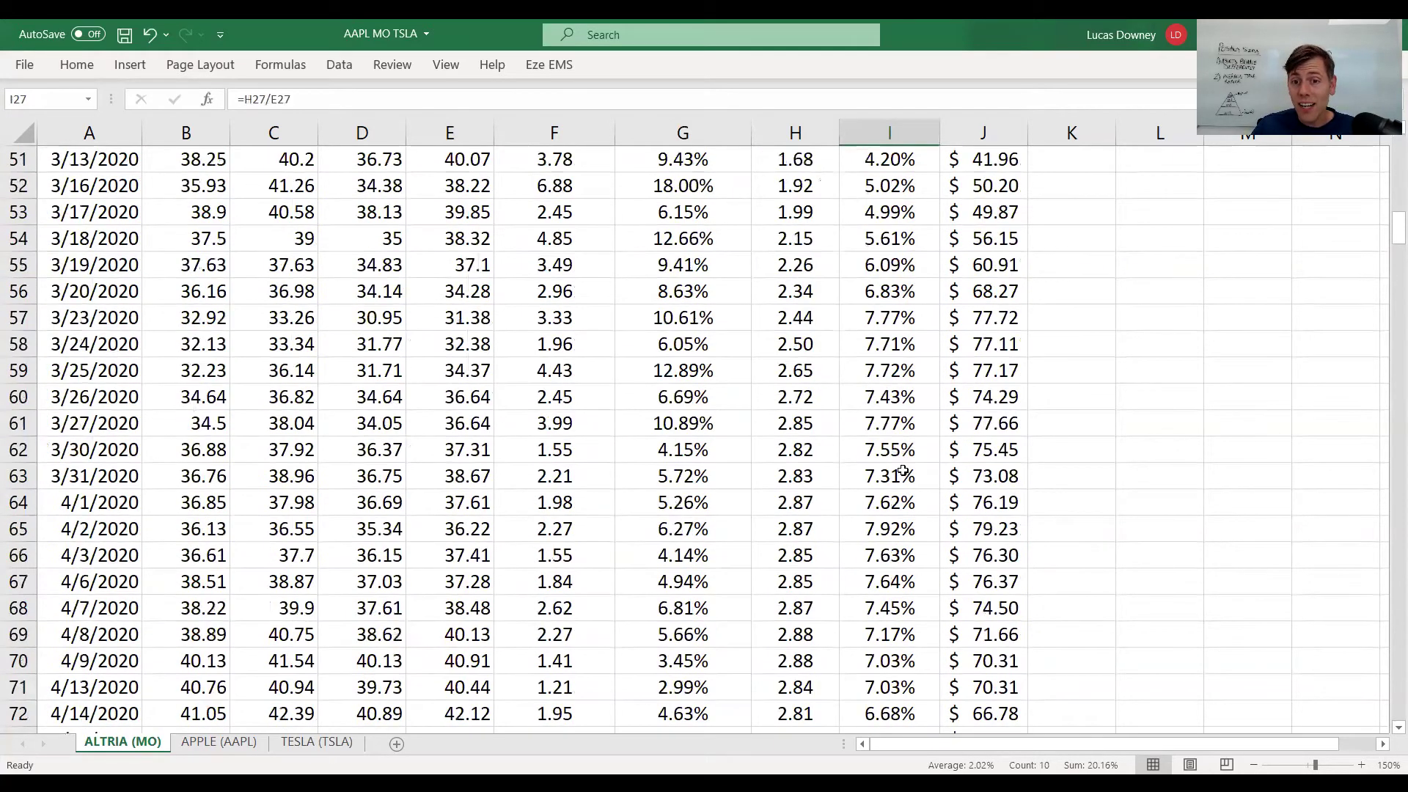
left_click_drag(893, 344, 900, 601)
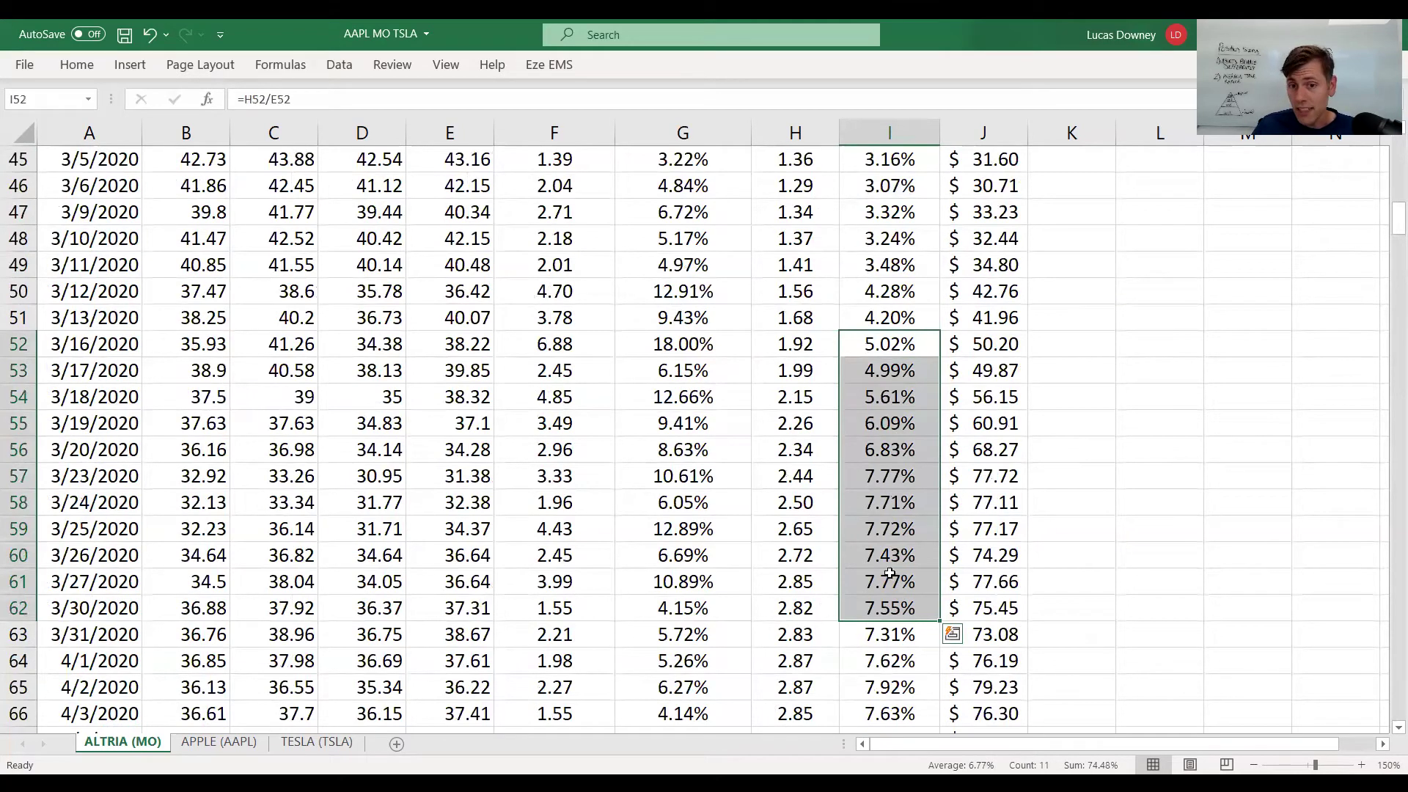
scroll(906, 322, "up", 6)
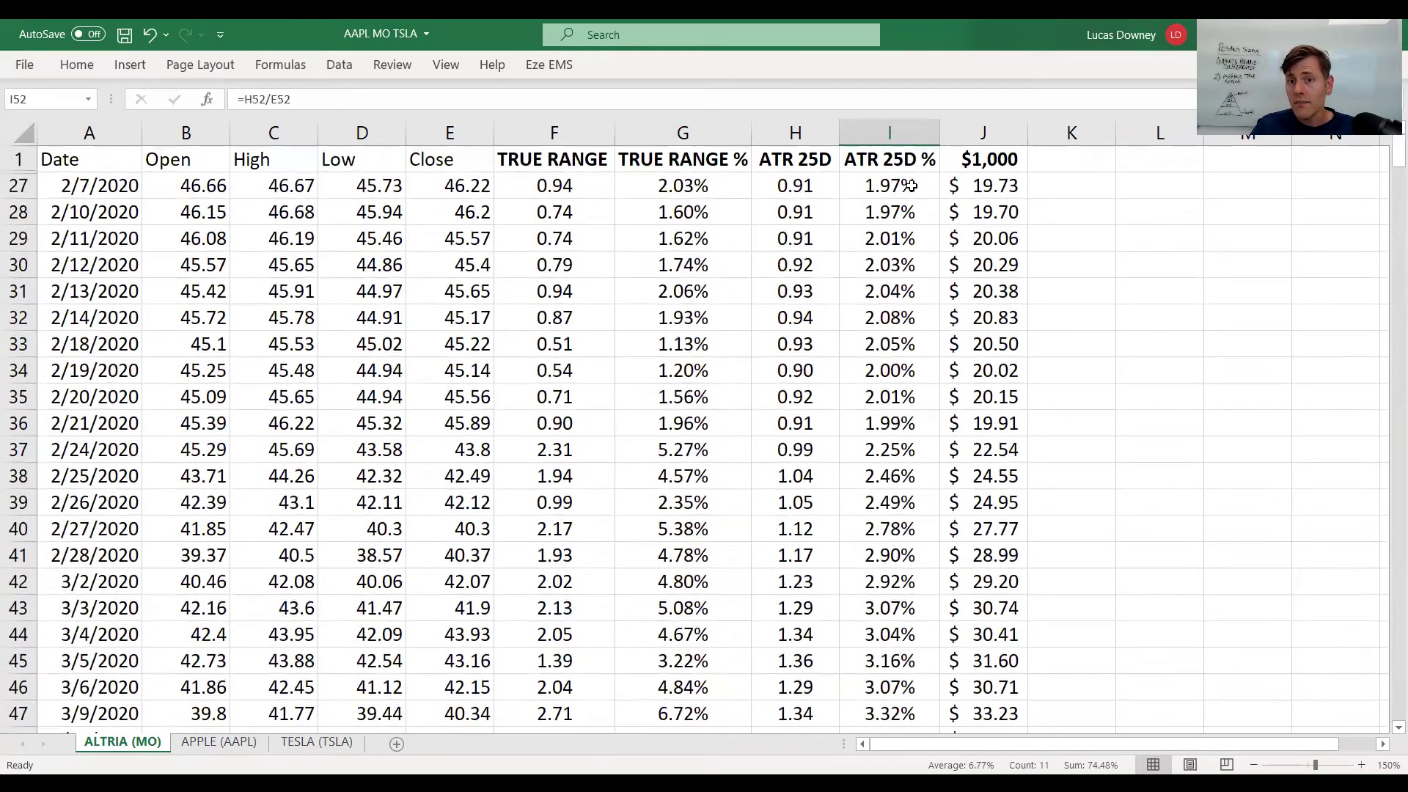
left_click(910, 187)
left_click(981, 187)
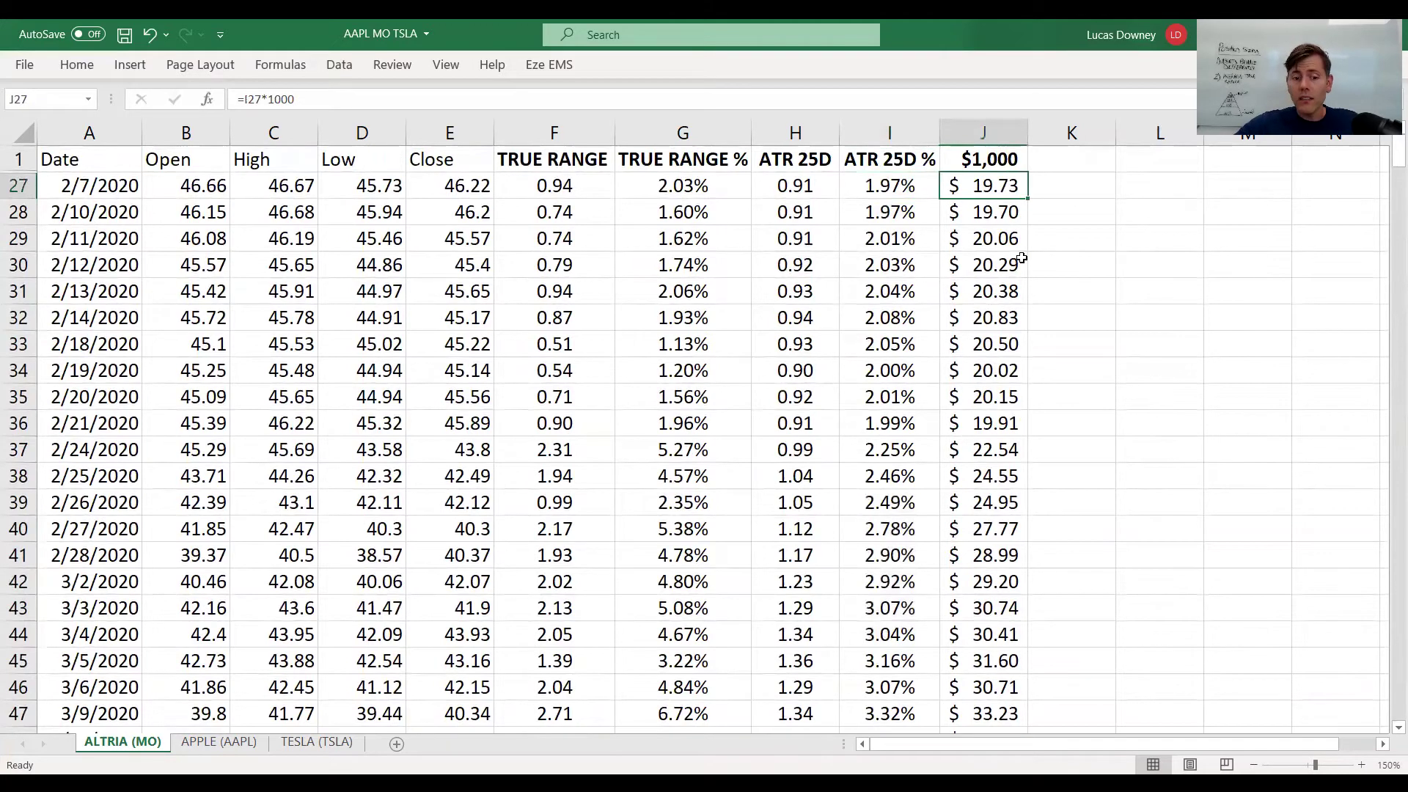
key("Down")
key("Down")
key("Up")
key("Up")
key("Up")
key("Down")
key("Down")
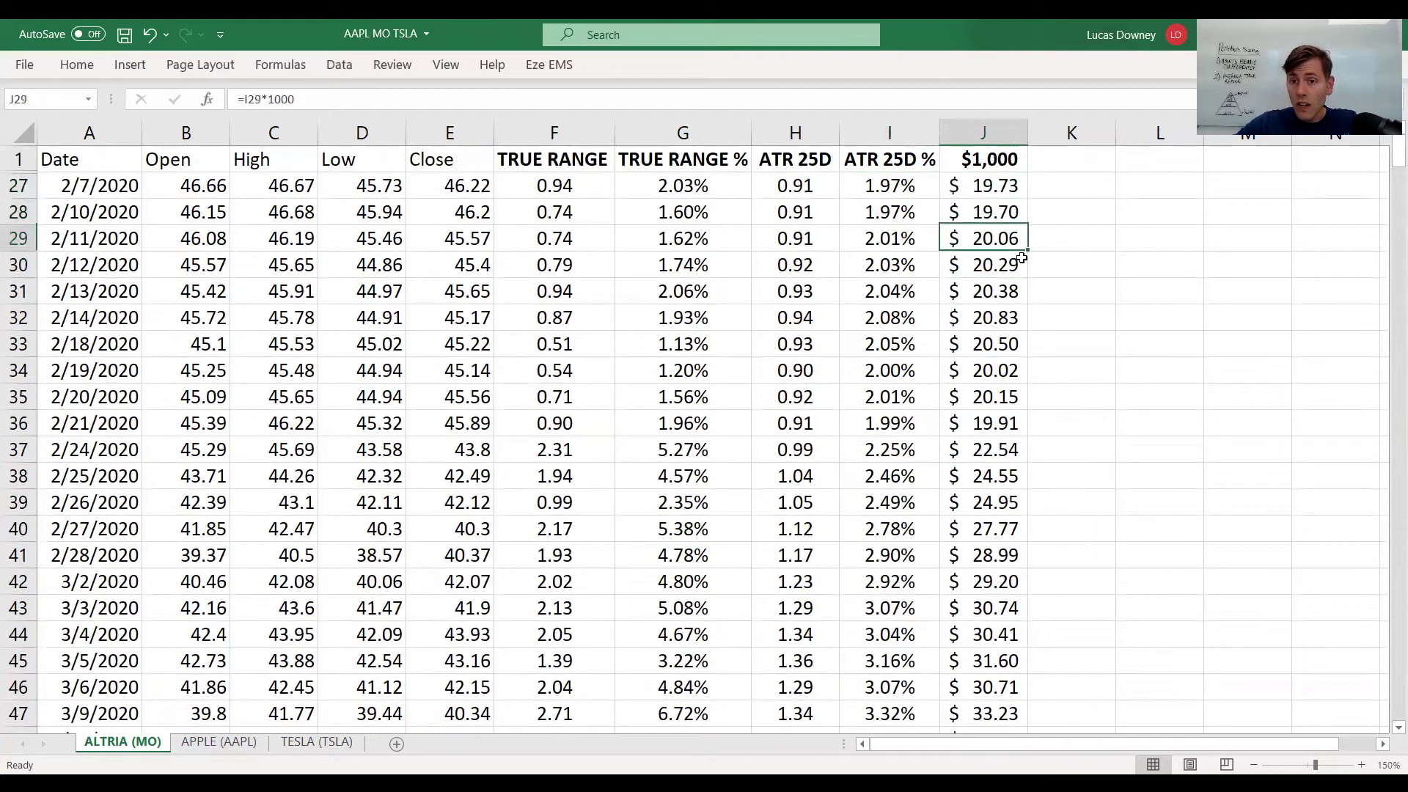
key("Down")
key("Up")
key("Up")
key("Up")
key("Down")
key("Down")
key("Up")
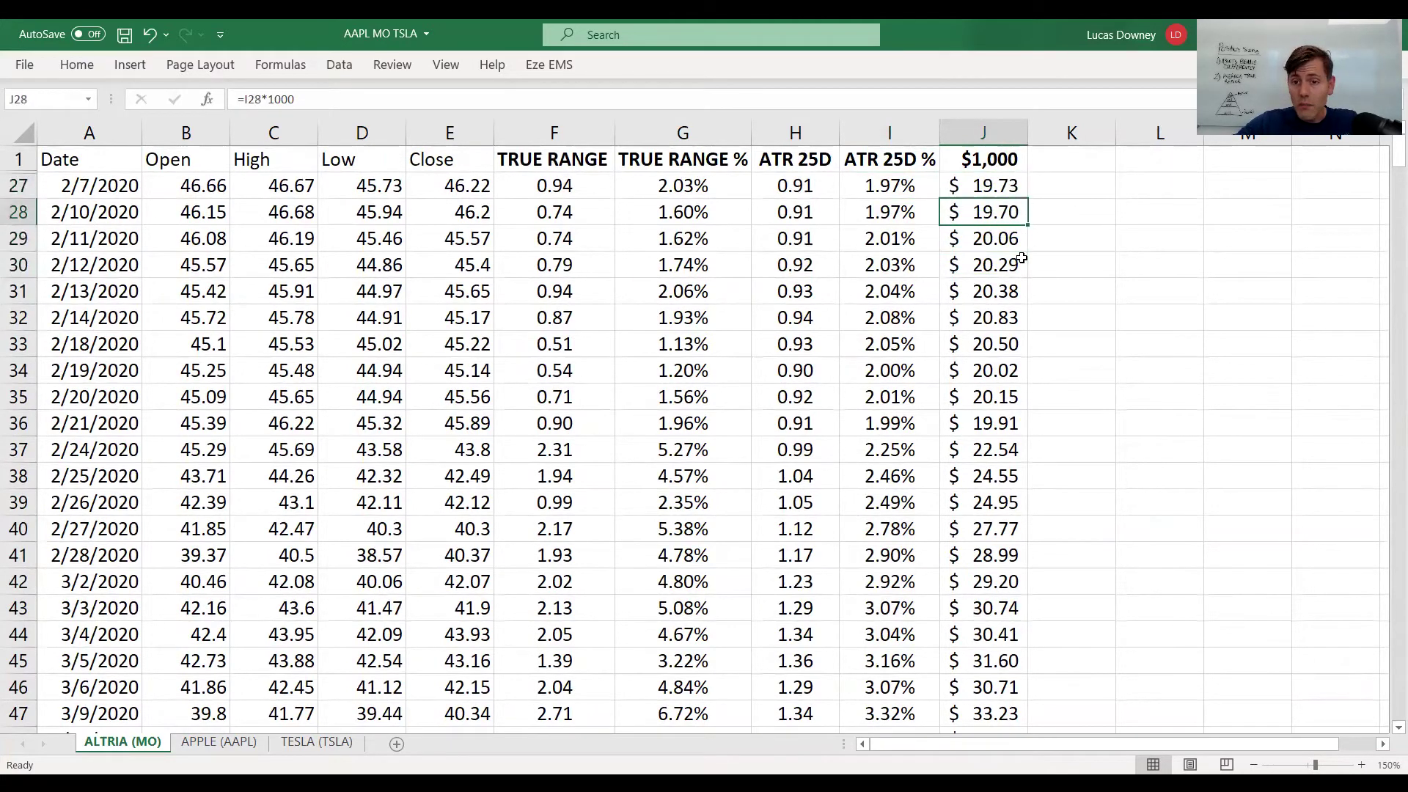
key("Down")
key("Down")
key("Down")
key("Down")
key("Down")
key("Down")
key("Down")
key("Down")
key("Down")
key("Down")
key("Down")
key("Down")
key("Down")
key("Down")
key("Down")
key("Down")
key("Down")
key("Down")
key("Down")
key("Down")
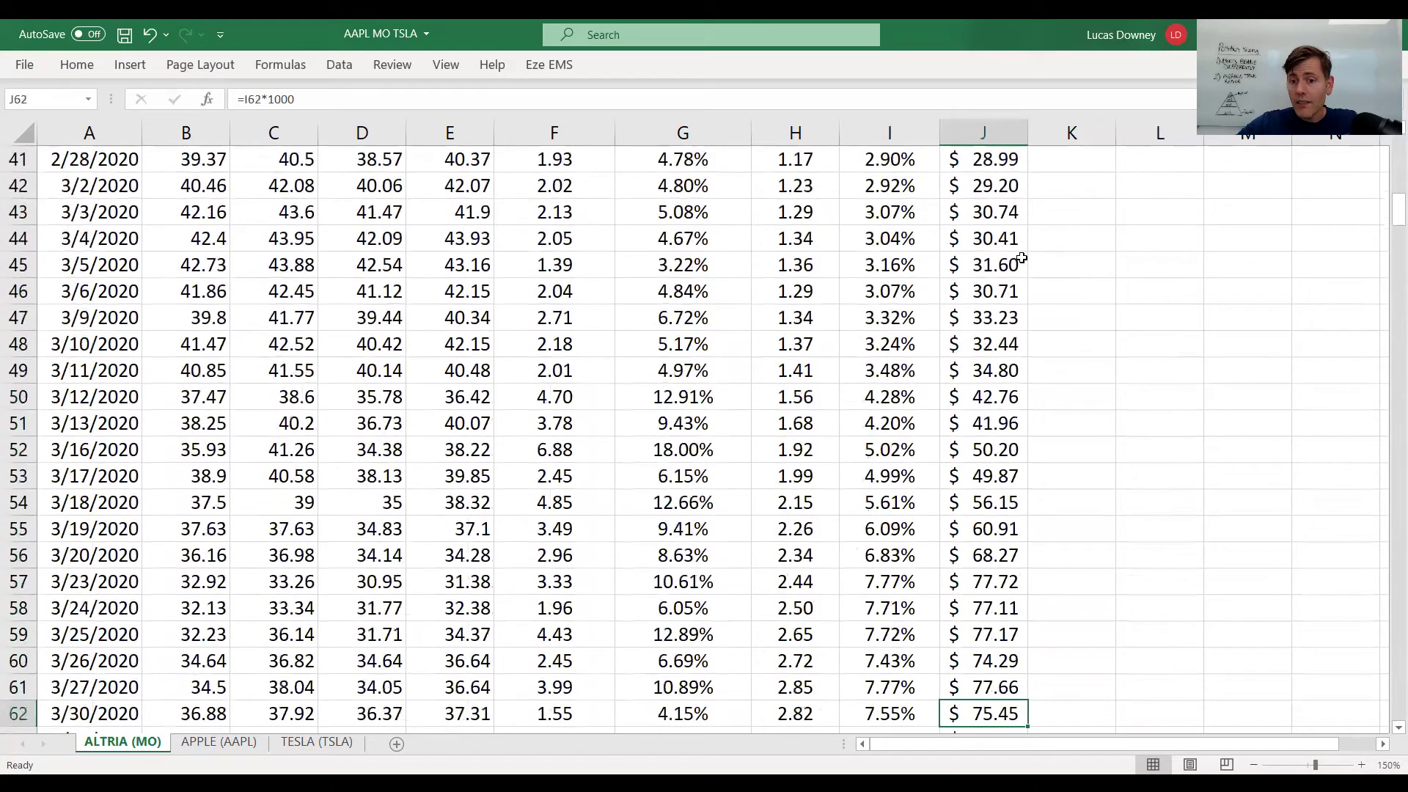
key("Down")
key("Down")
key("Up")
key("Up")
key("Up")
key("Up")
key("Up")
key("Up")
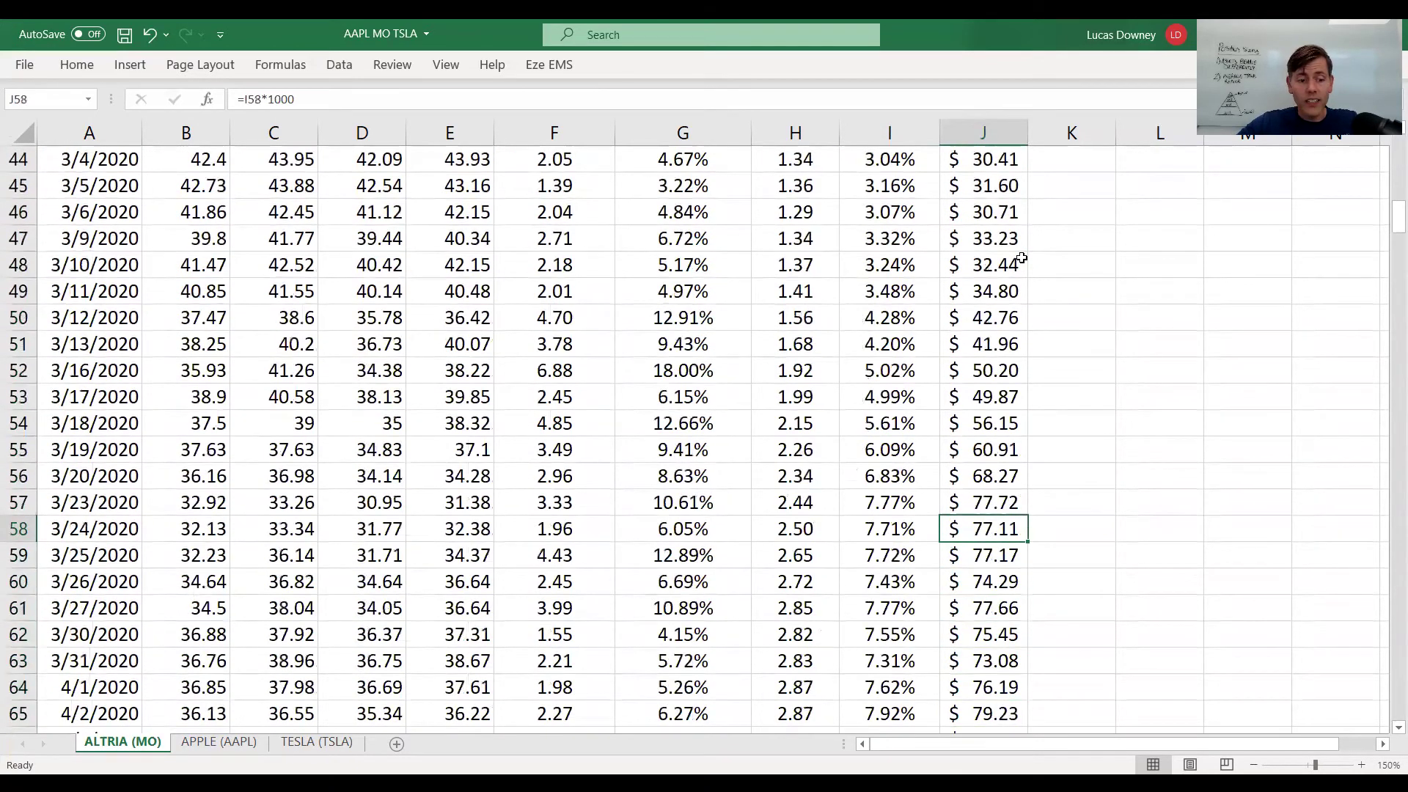
key("ctrl+Up")
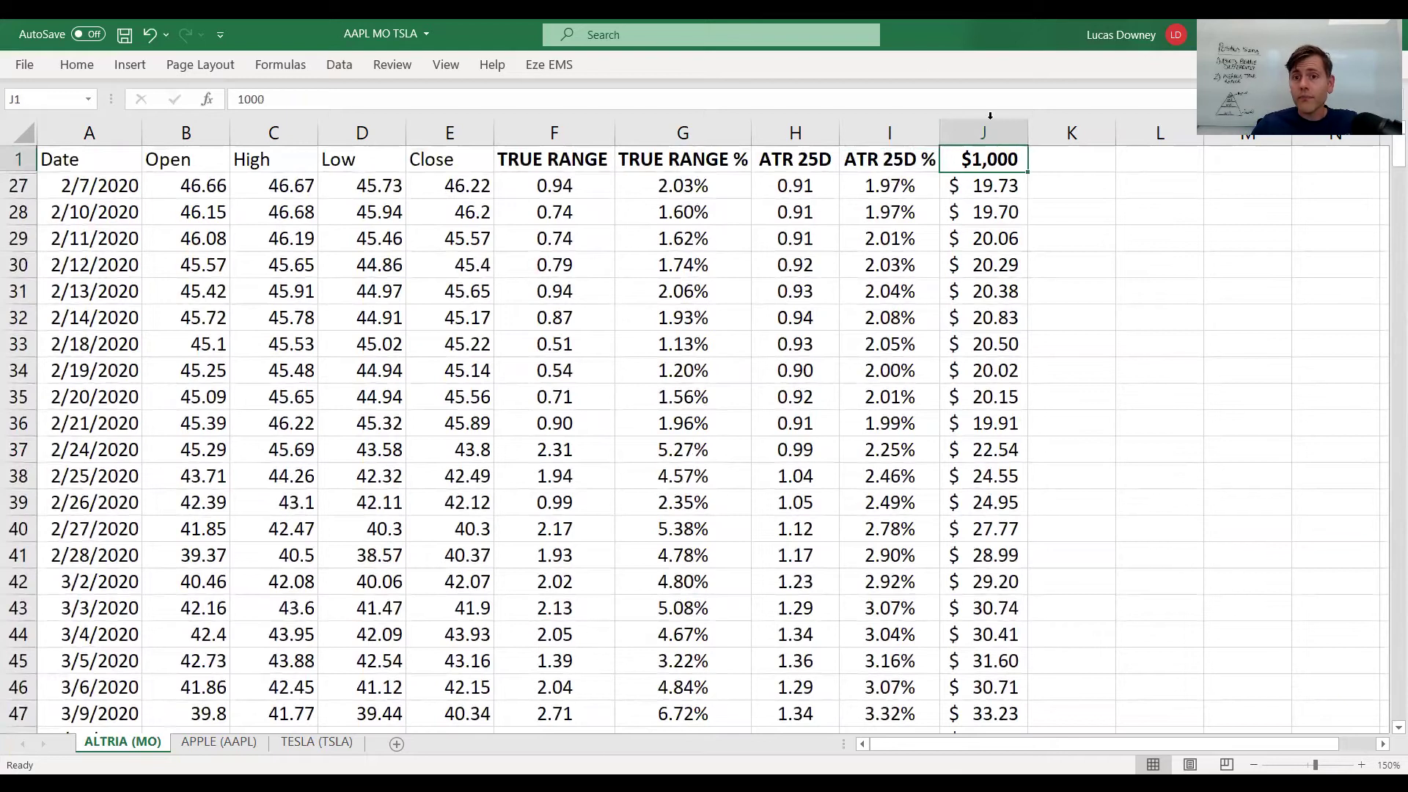
On the APPLE (AAPL) sheet, check the ATR 25D % formula in I27 through row 383
left_click(219, 741)
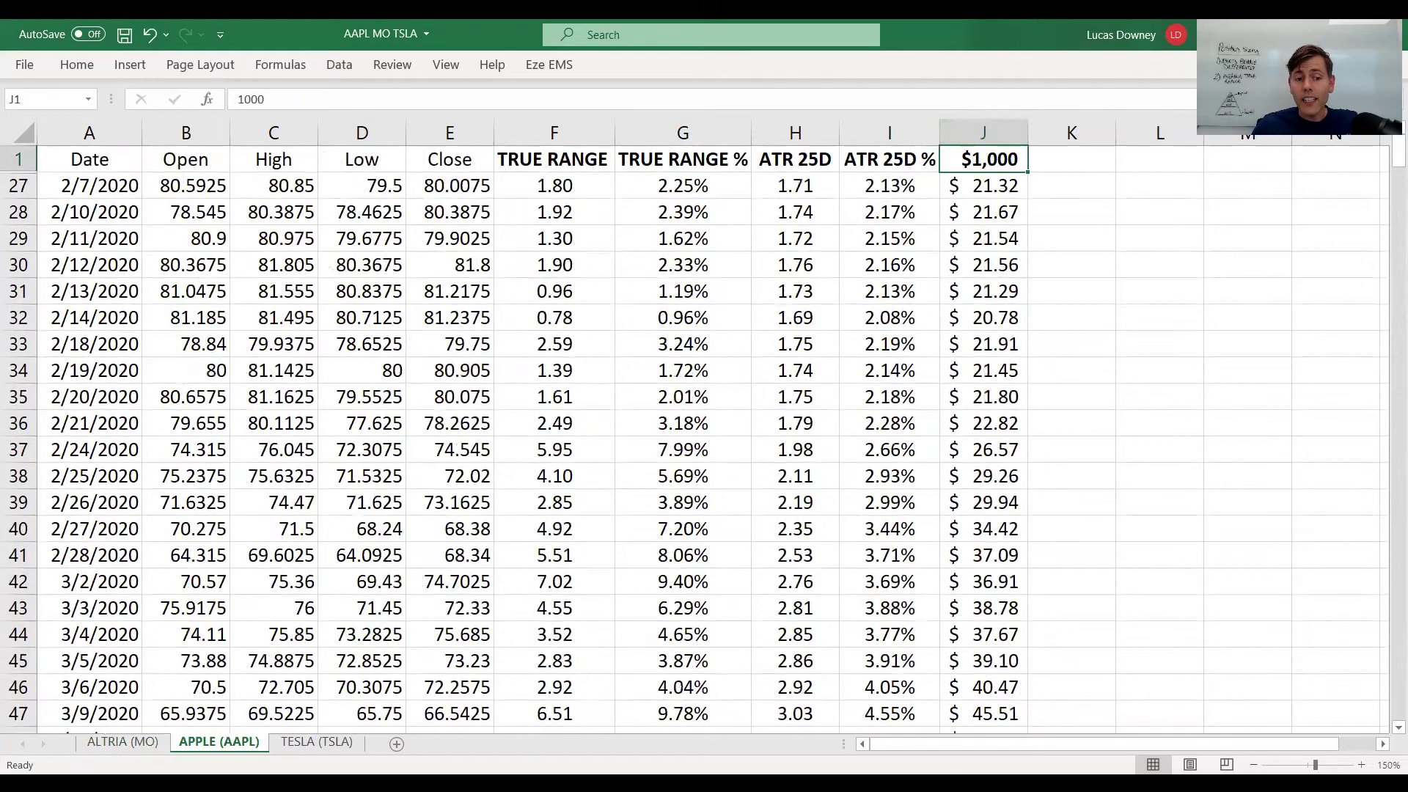
left_click(898, 184)
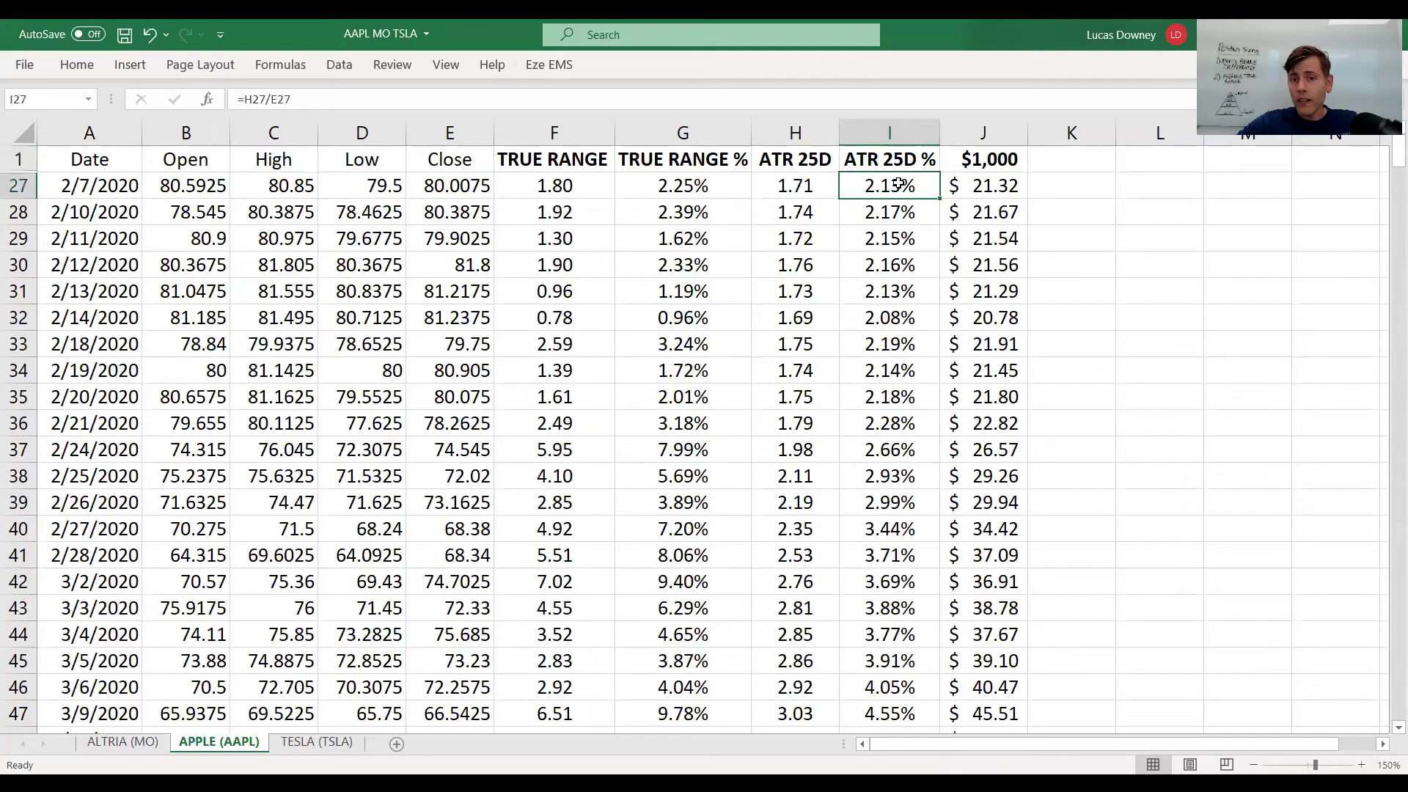
key("ctrl+shift+Down")
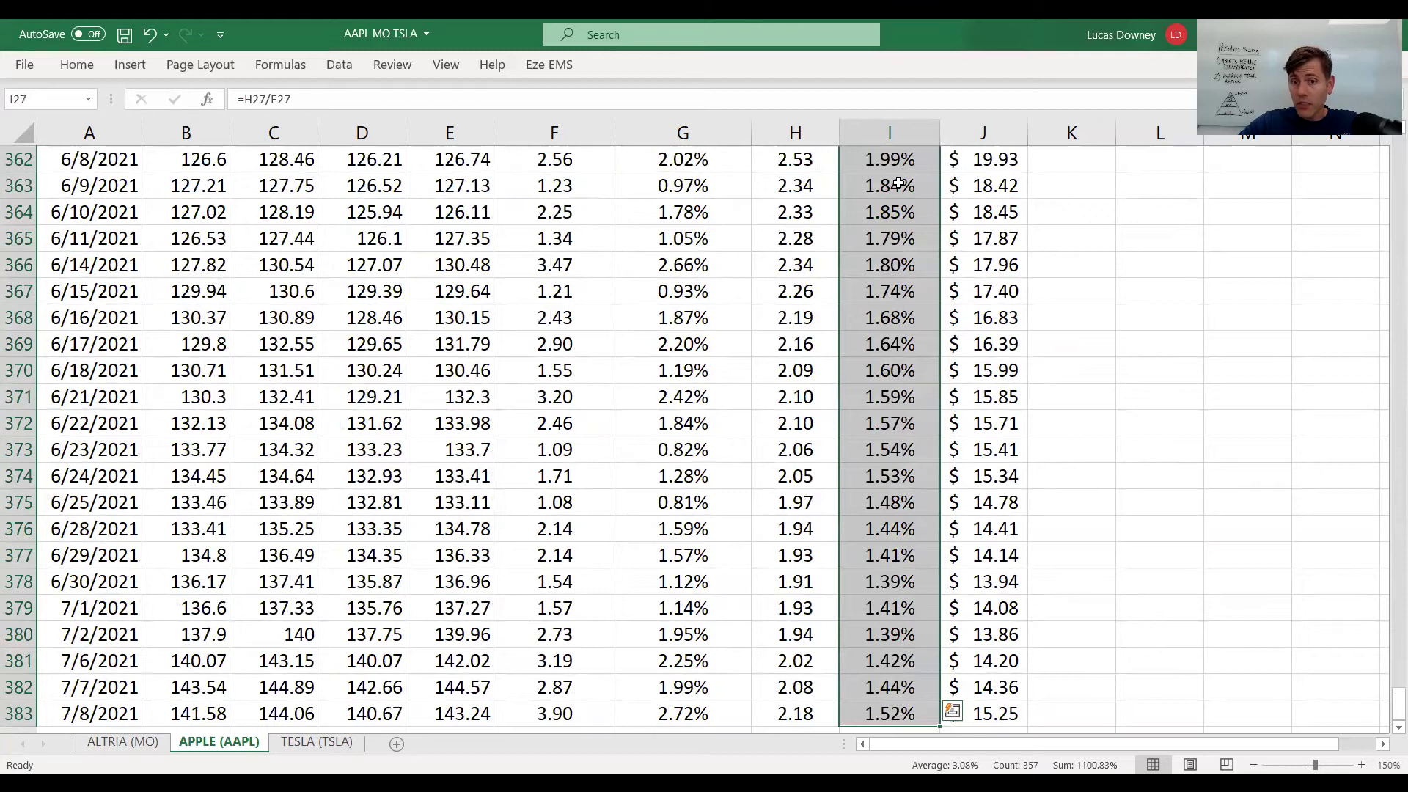
key("ctrl+Up")
Check Apple's $1,000 move column through row 383, then show the TESLA (TSLA) sheet
key("Down")
key("Right")
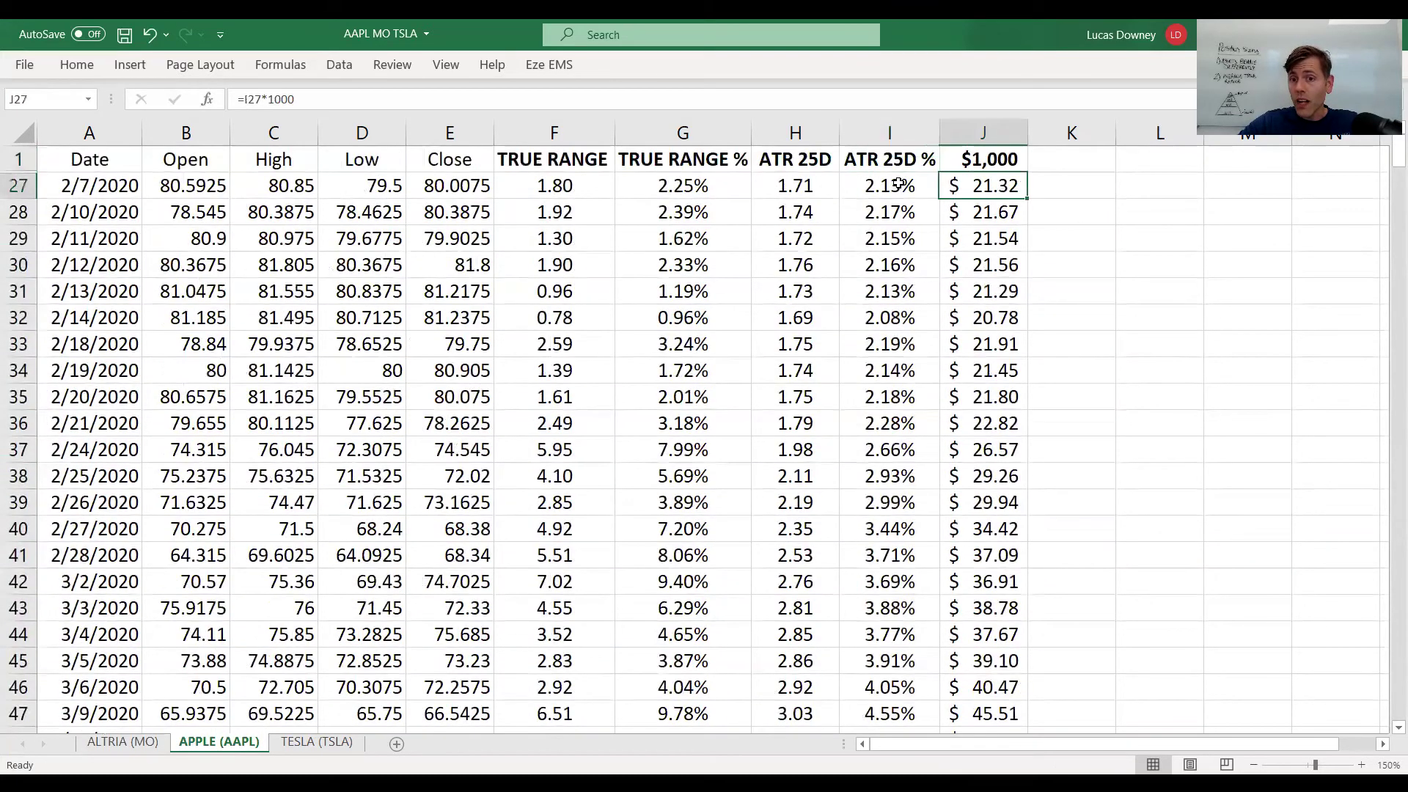
key("ctrl+shift+Down")
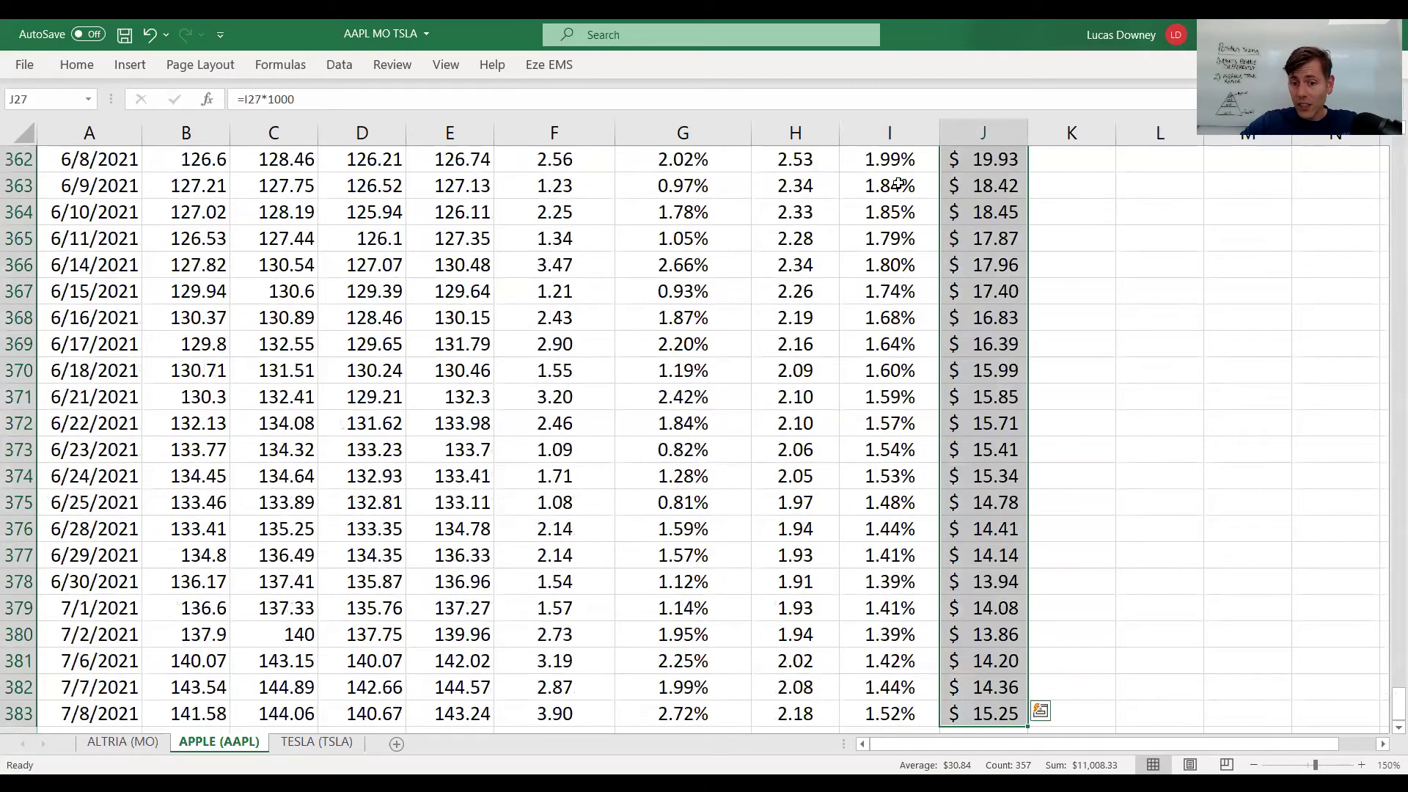
key("ctrl+Up")
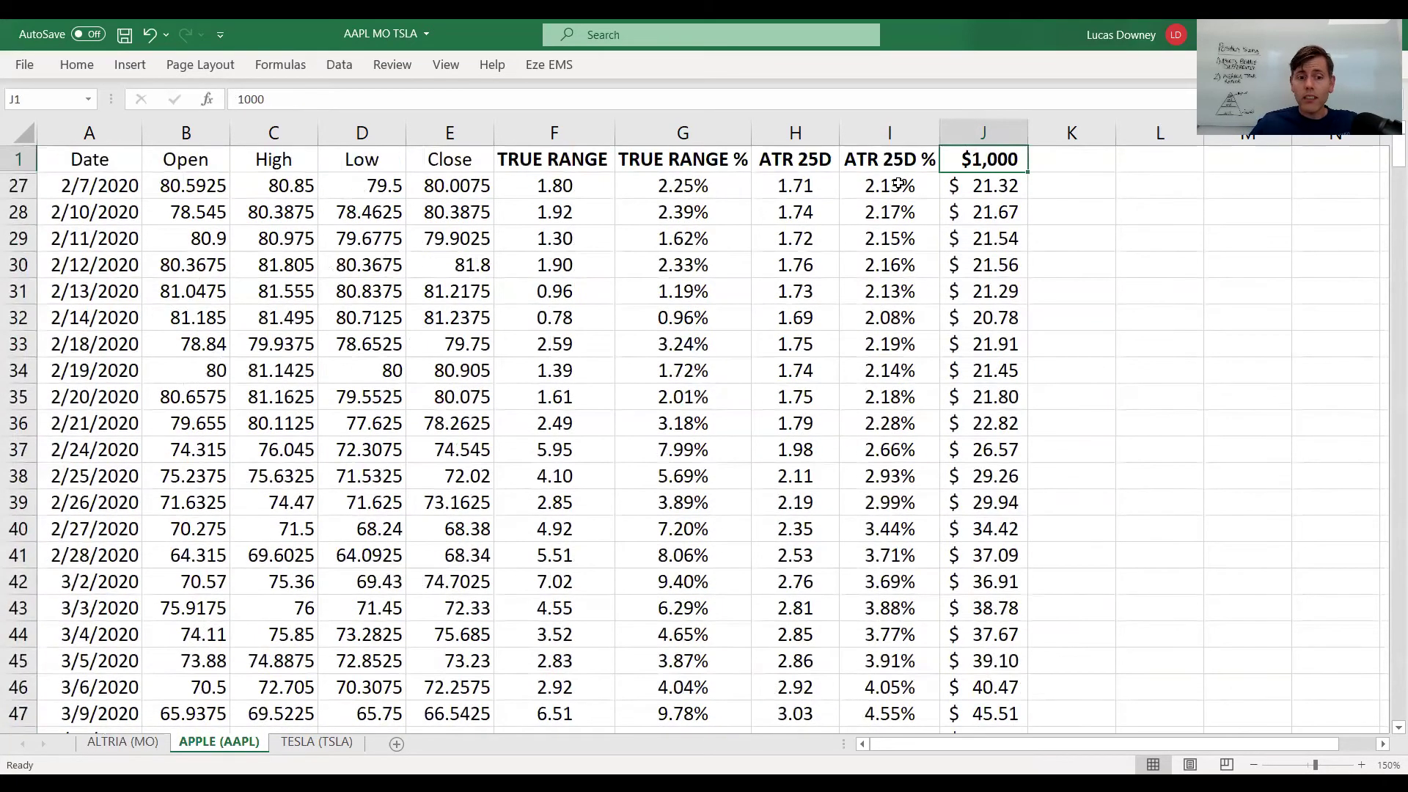
left_click(317, 741)
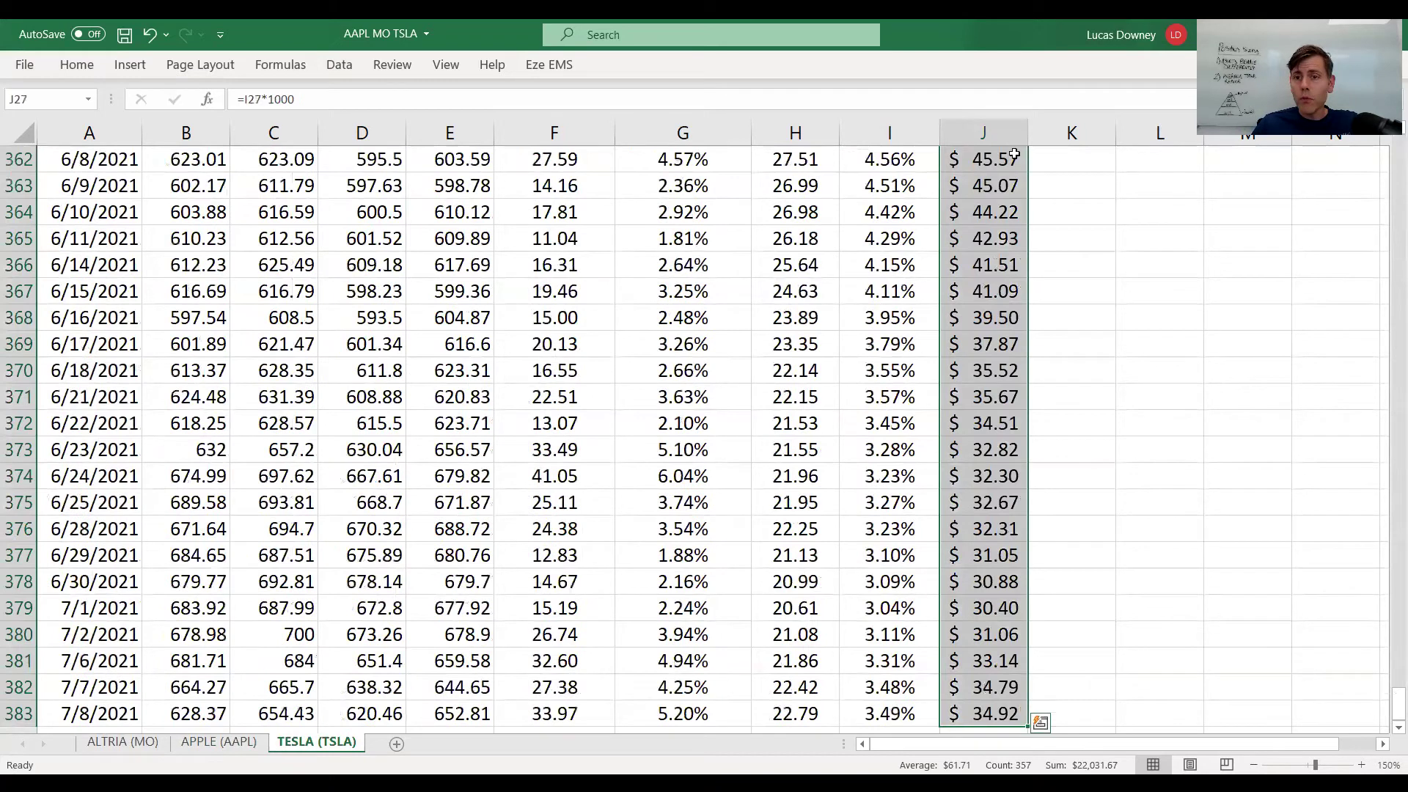
Check Tesla's $1,000 formula in J27 and select J27:J383
key("ctrl+Up")
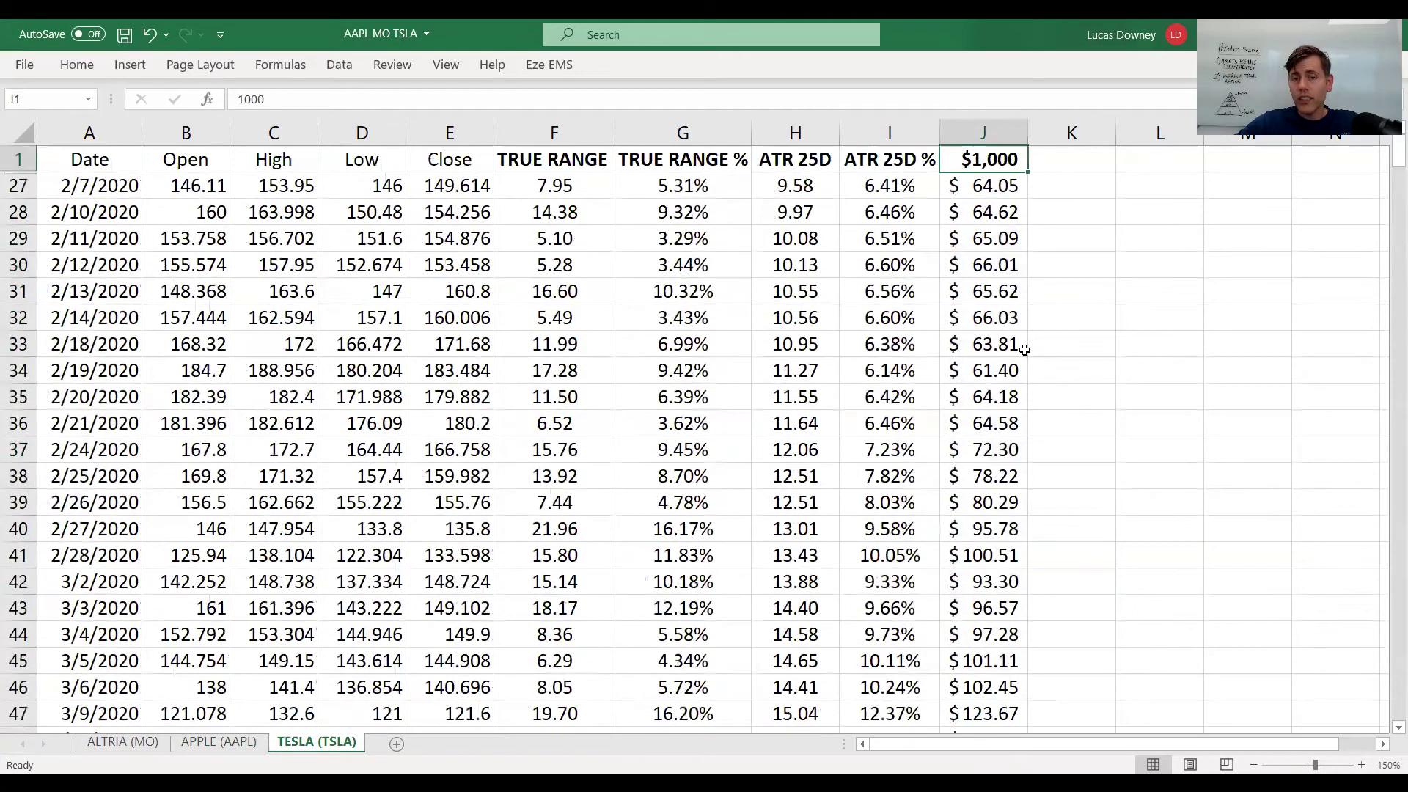
key("Down")
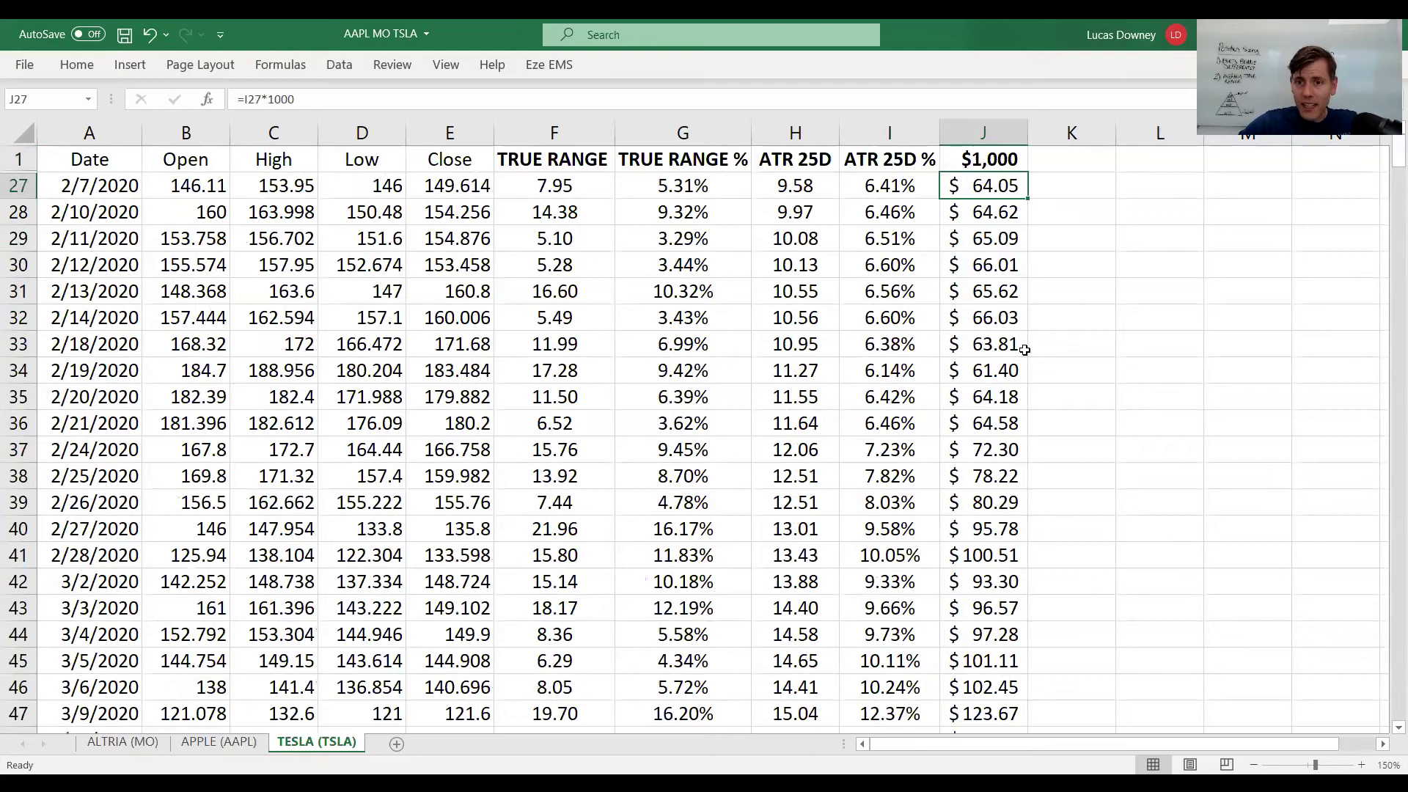
key("ctrl+shift+Down")
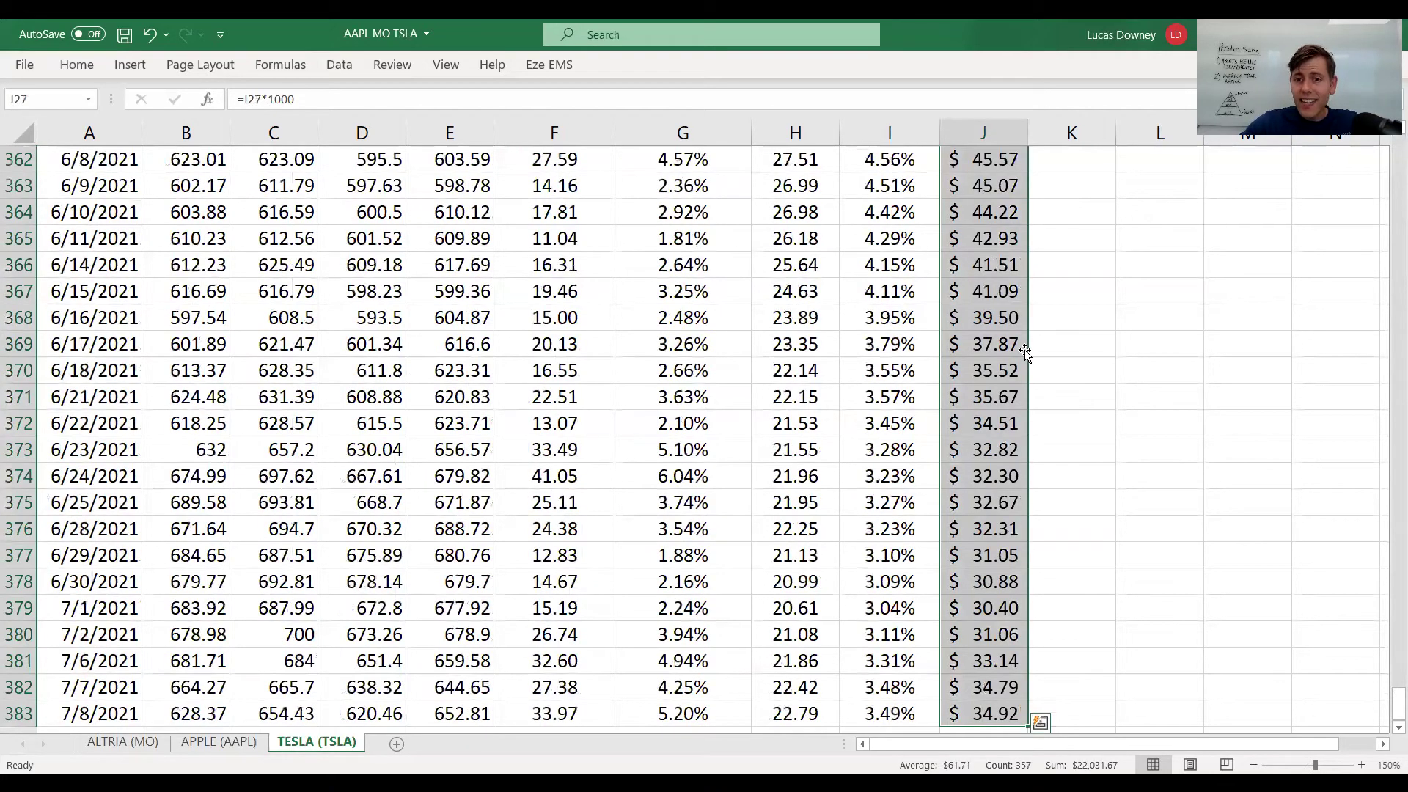